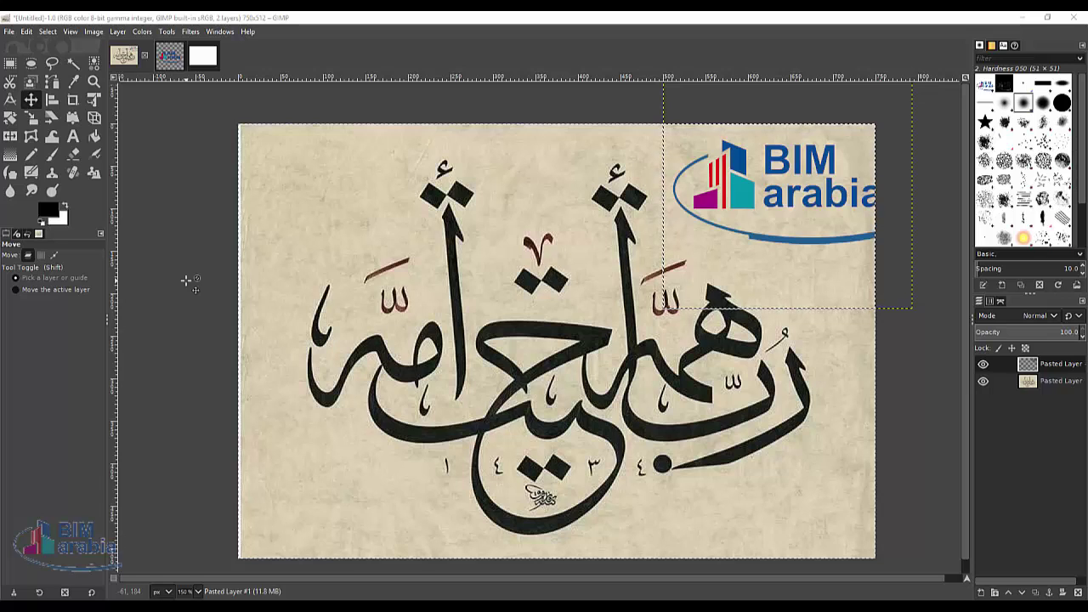
Create a new A3 (300 ppi) portrait image in millimetres, accepting the size warning.
{"action": "left_click", "coordinate": [10, 32]}
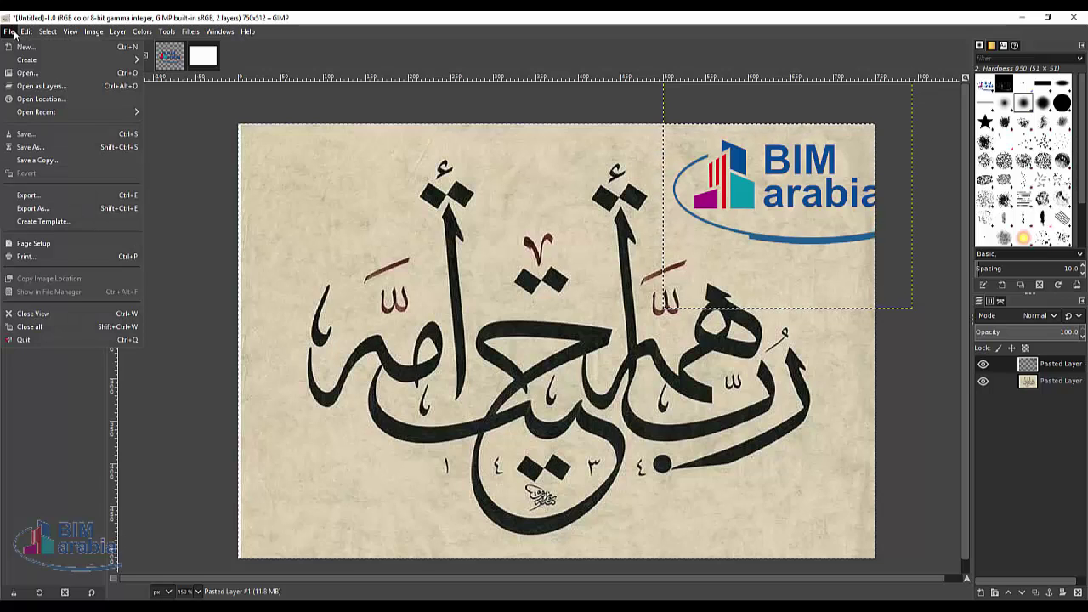
{"action": "left_click", "coordinate": [24, 47]}
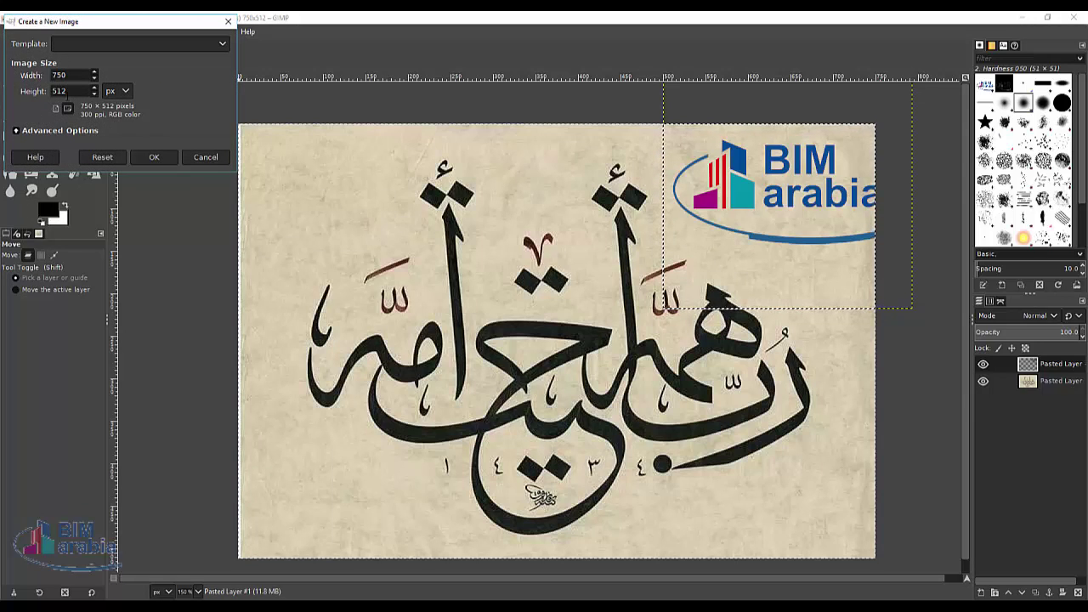
{"action": "left_click", "coordinate": [222, 44]}
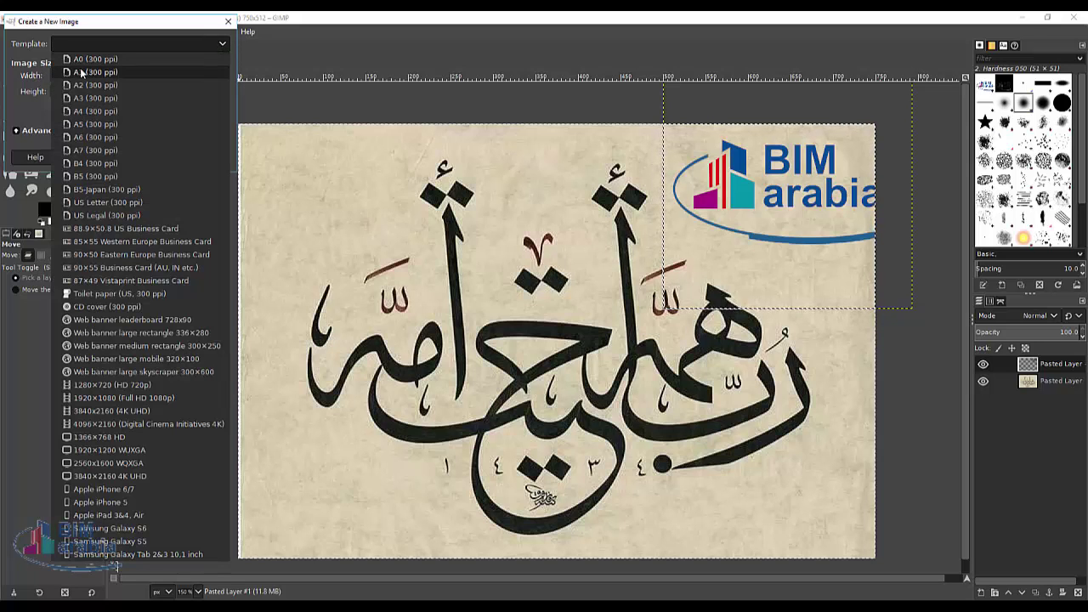
{"action": "left_click", "coordinate": [95, 98]}
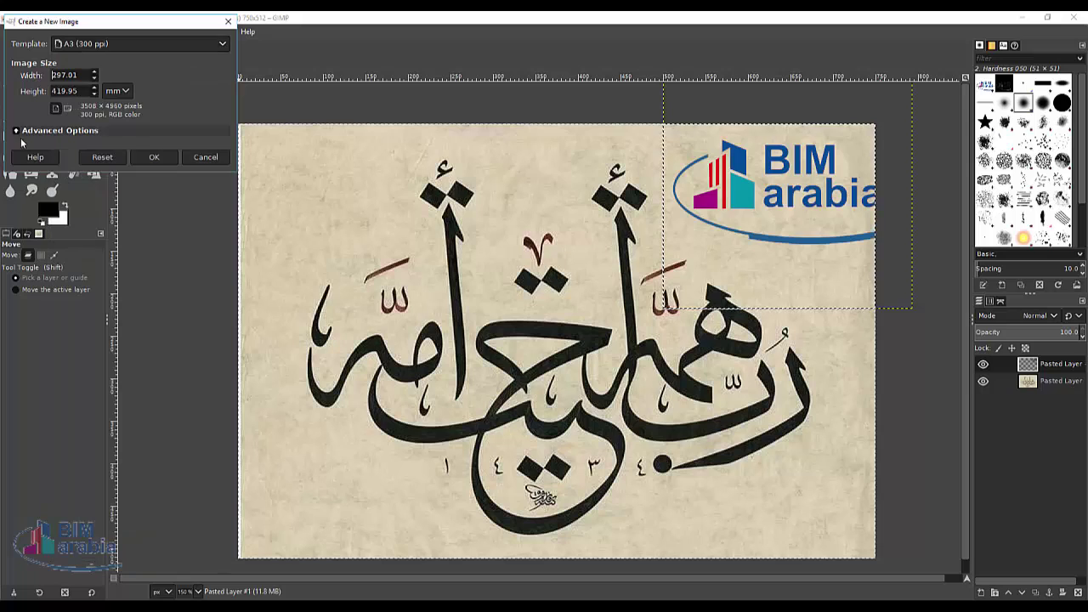
{"action": "left_click", "coordinate": [119, 91]}
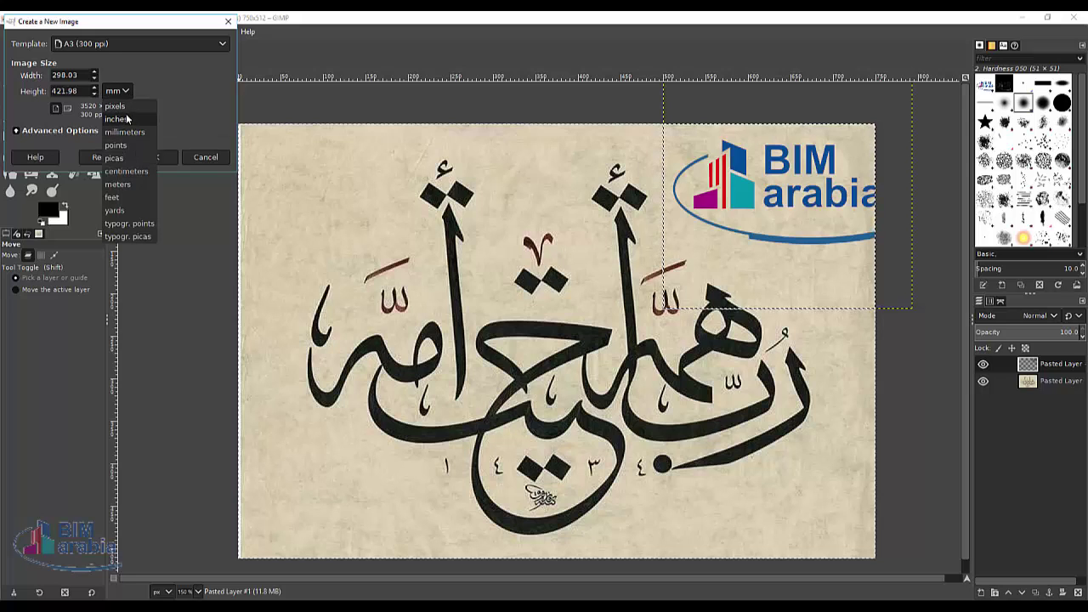
{"action": "left_click", "coordinate": [215, 92]}
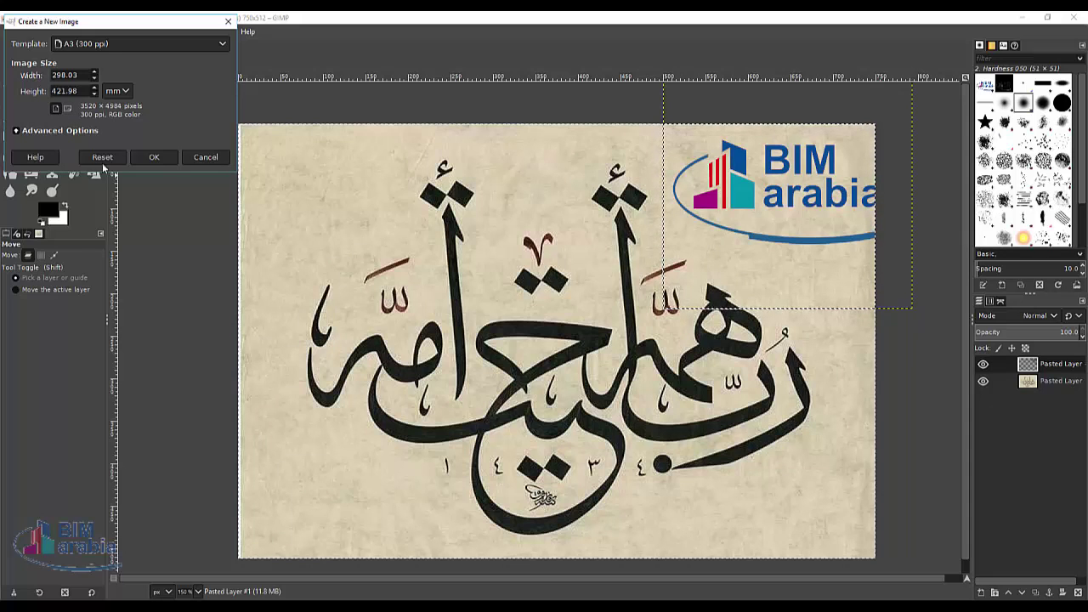
{"action": "left_click", "coordinate": [154, 163]}
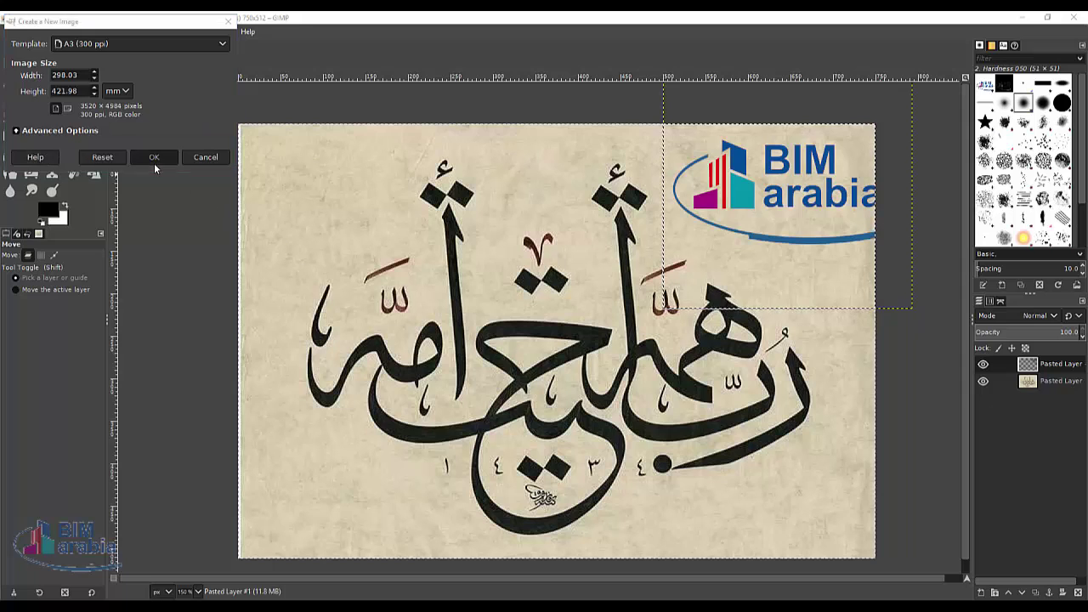
{"action": "left_click", "coordinate": [154, 155]}
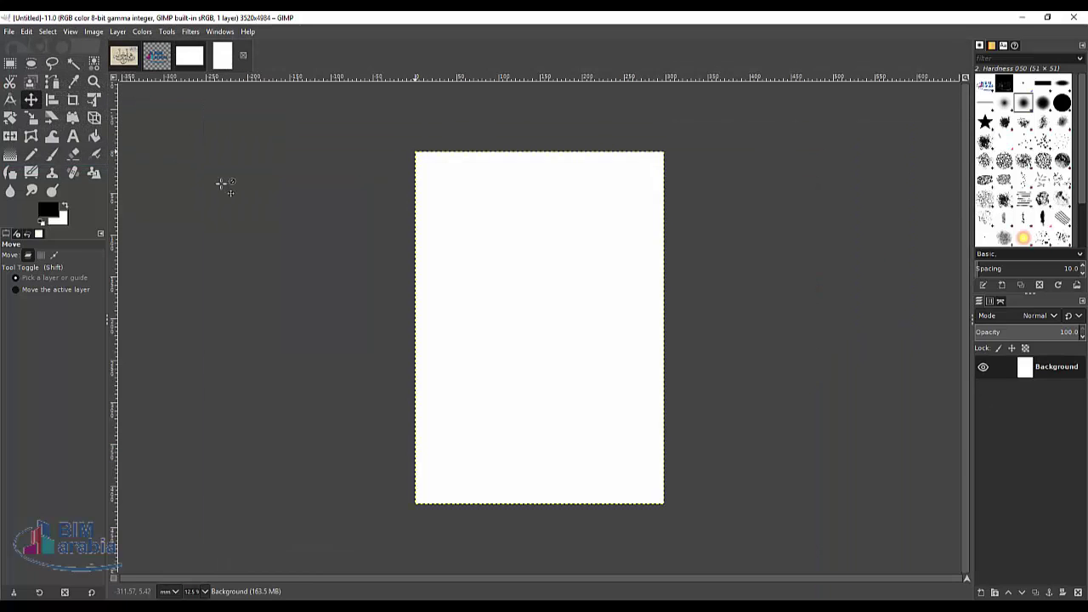
Select an upper-middle rectangle, then add an overlapping lower-left rectangle in Add mode.
{"action": "scroll", "coordinate": [549, 279], "scroll_direction": "up", "scroll_amount": 1}
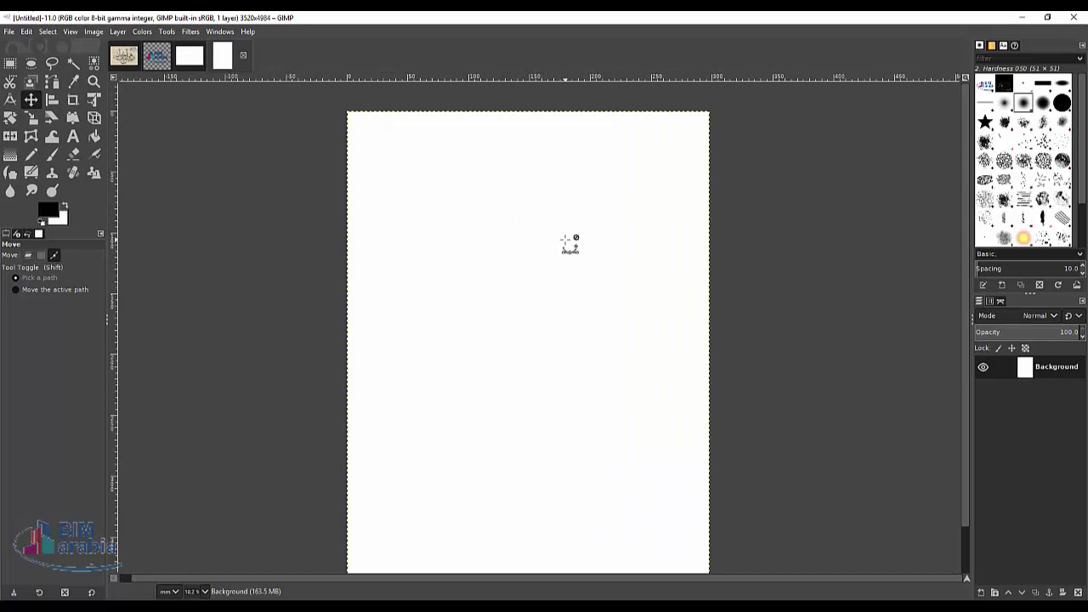
{"action": "scroll", "coordinate": [528, 239], "scroll_direction": "down", "scroll_amount": 1}
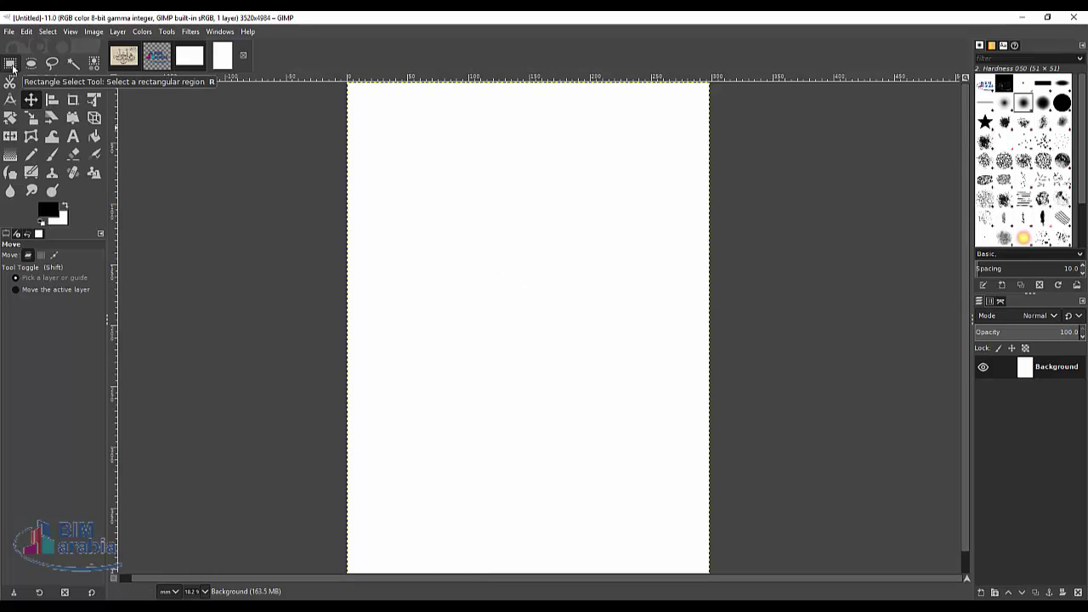
{"action": "left_click", "coordinate": [11, 63]}
{"action": "left_click_drag", "start_coordinate": [362, 108], "coordinate": [531, 230]}
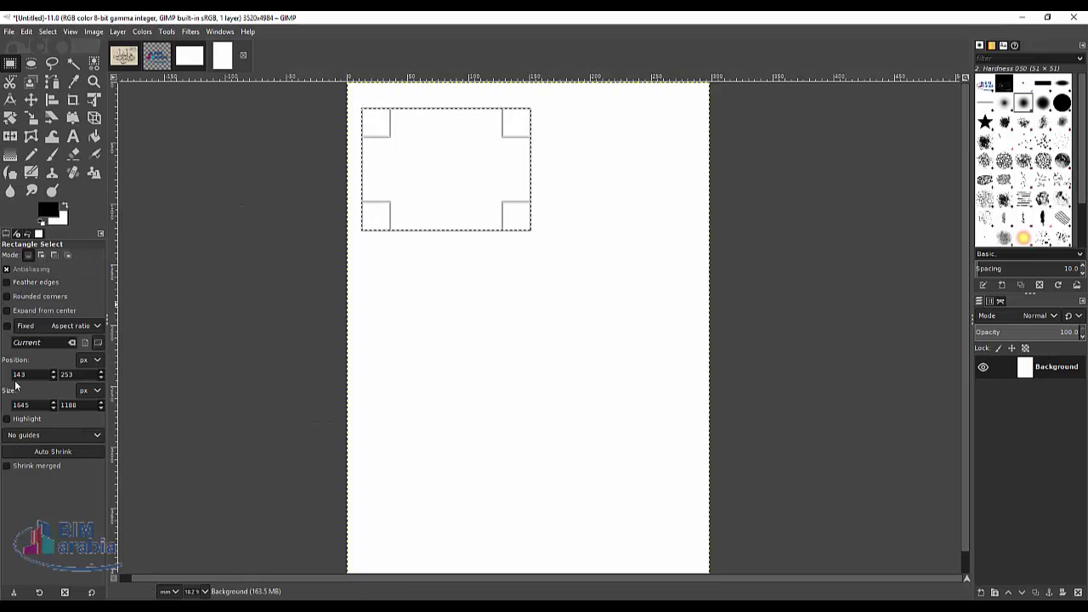
{"action": "mouse_move", "coordinate": [516, 216]}
{"action": "left_mouse_down"}
{"action": "mouse_move", "coordinate": [664, 219]}
{"action": "mouse_move", "coordinate": [439, 198]}
{"action": "mouse_move", "coordinate": [476, 410]}
{"action": "mouse_move", "coordinate": [469, 211]}
{"action": "mouse_move", "coordinate": [601, 193]}
{"action": "mouse_move", "coordinate": [486, 316]}
{"action": "mouse_move", "coordinate": [603, 224]}
{"action": "mouse_move", "coordinate": [530, 206]}
{"action": "mouse_move", "coordinate": [583, 174]}
{"action": "mouse_move", "coordinate": [515, 272]}
{"action": "mouse_move", "coordinate": [536, 192]}
{"action": "mouse_move", "coordinate": [529, 224]}
{"action": "mouse_move", "coordinate": [544, 228]}
{"action": "left_mouse_up"}
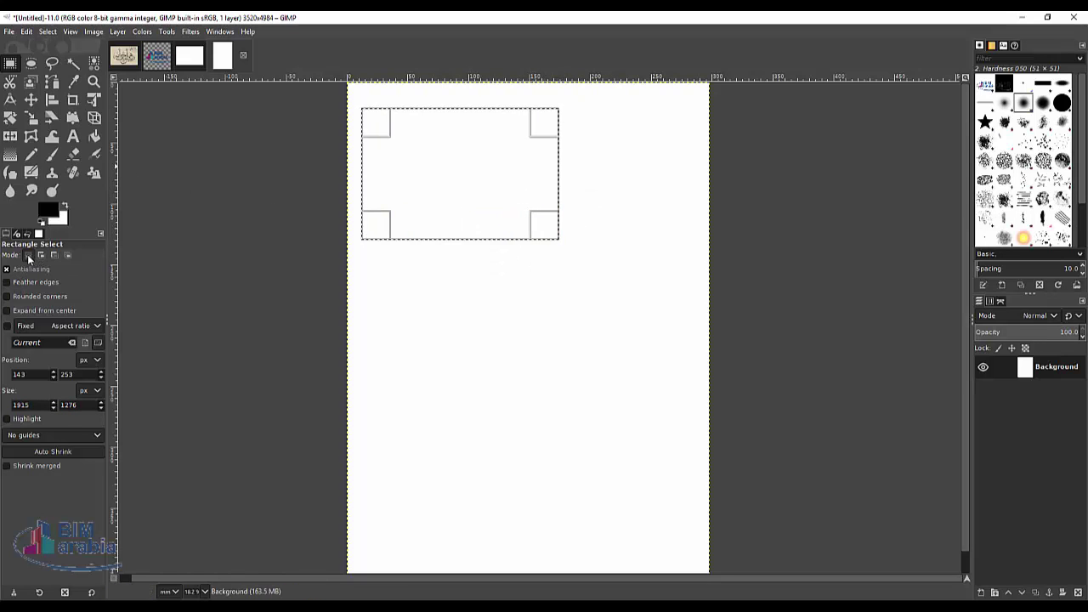
{"action": "left_click_drag", "start_coordinate": [451, 324], "coordinate": [633, 164]}
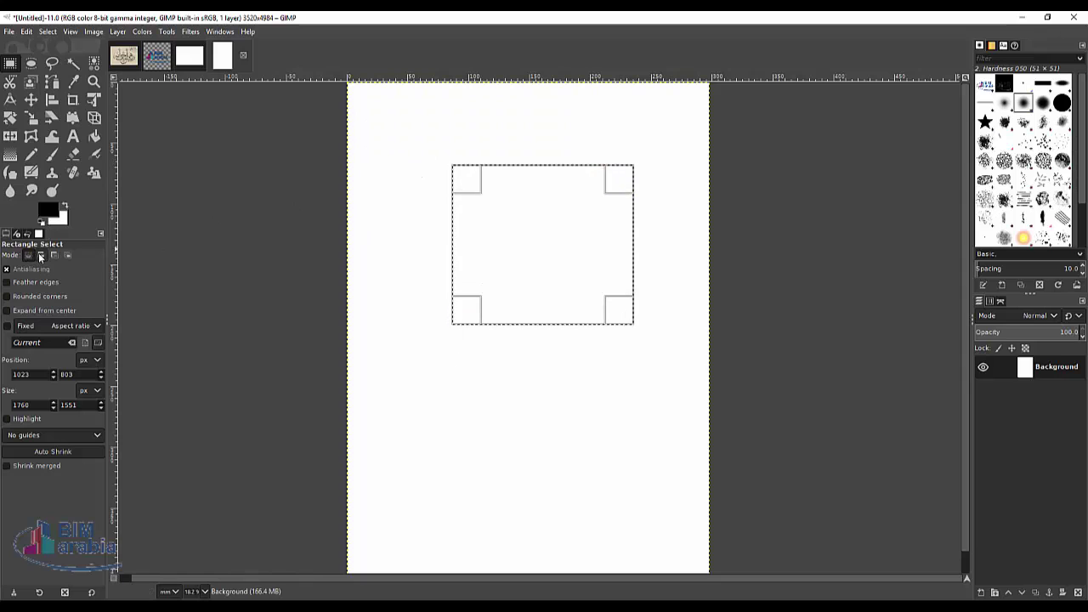
{"action": "left_click", "coordinate": [41, 255]}
{"action": "left_click_drag", "start_coordinate": [354, 420], "coordinate": [545, 248]}
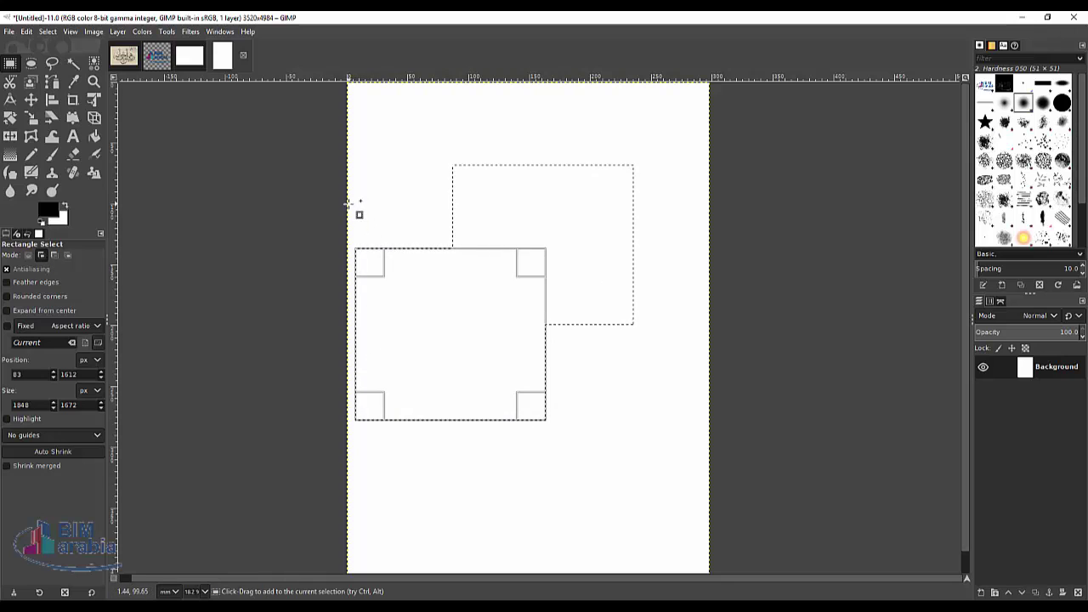
Subtract a circle from the selection, then intersect it with an ellipse and commit.
{"action": "key", "text": "e"}
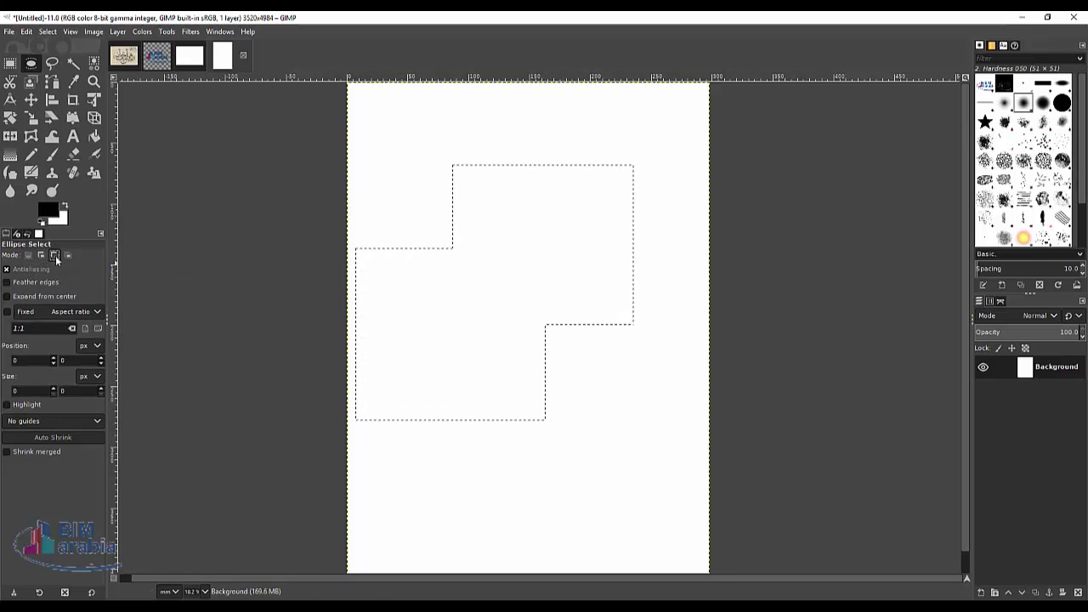
{"action": "left_click_drag", "start_coordinate": [651, 475], "coordinate": [485, 280]}
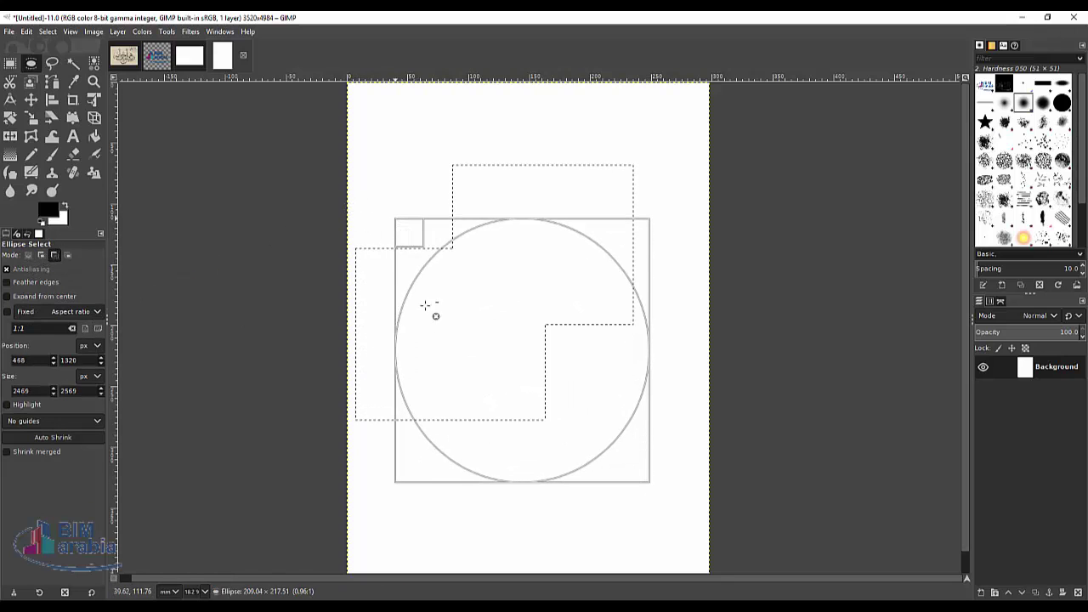
{"action": "left_click_drag", "start_coordinate": [446, 246], "coordinate": [425, 303]}
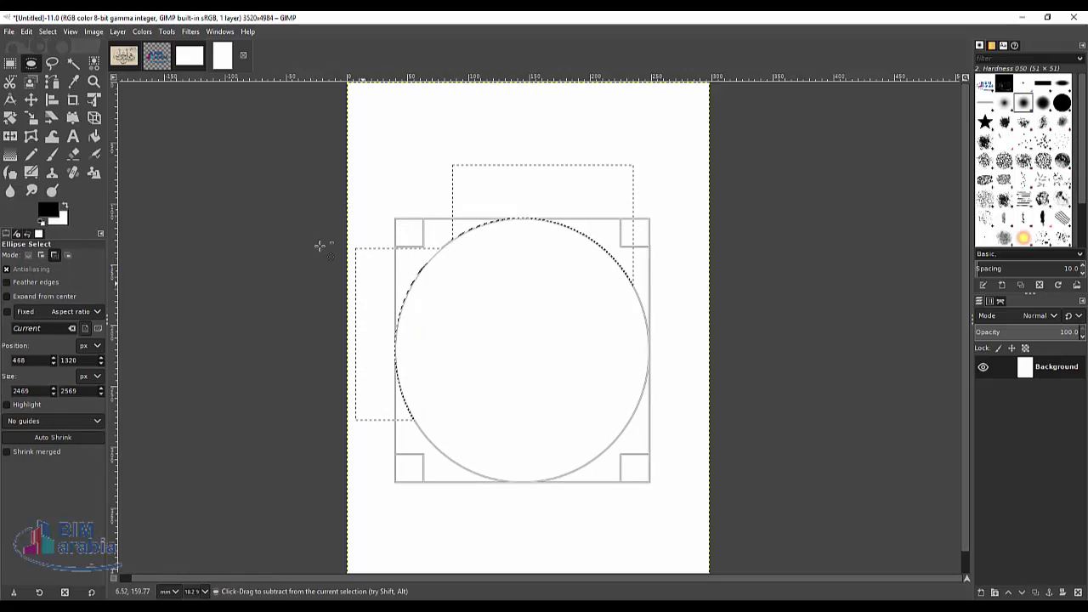
{"action": "left_click", "coordinate": [68, 255]}
{"action": "left_click_drag", "start_coordinate": [531, 127], "coordinate": [370, 327]}
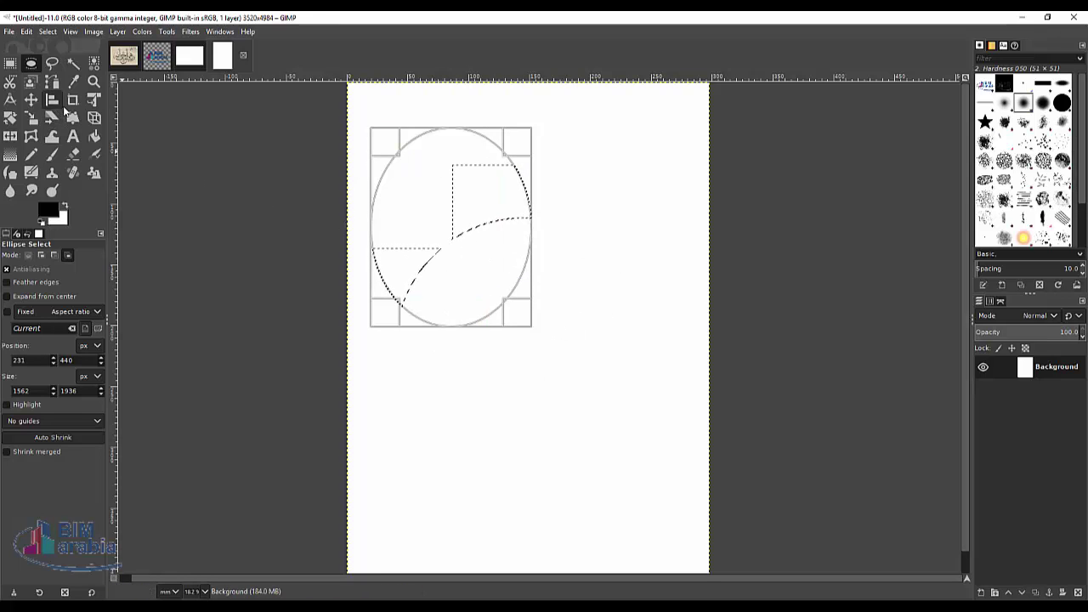
{"action": "key", "text": "Return"}
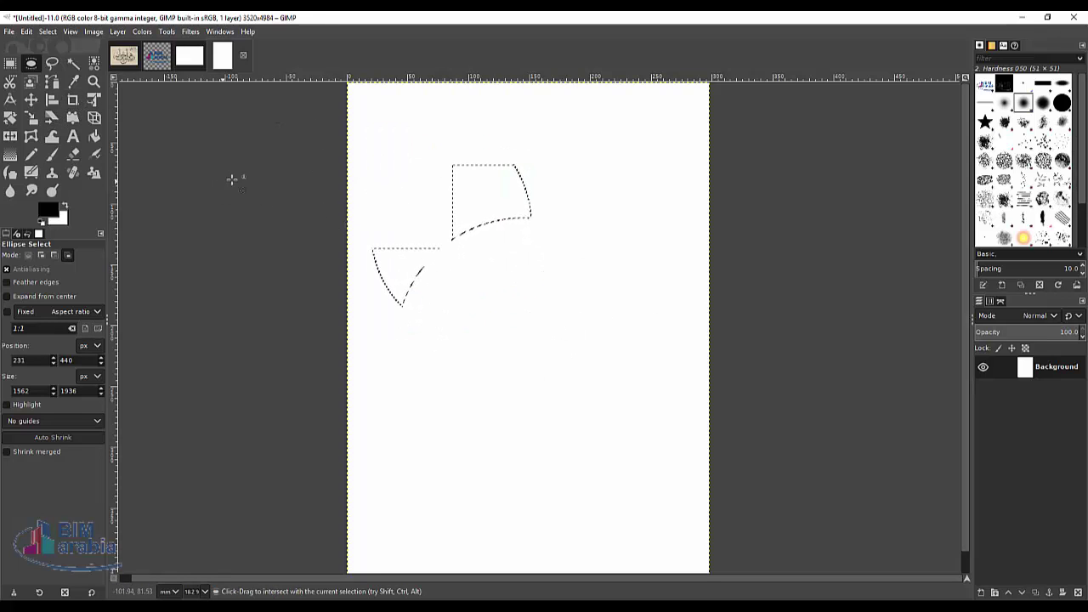
Fill the two curved pieces black, then select a circle at lower right.
{"action": "left_click", "coordinate": [93, 135]}
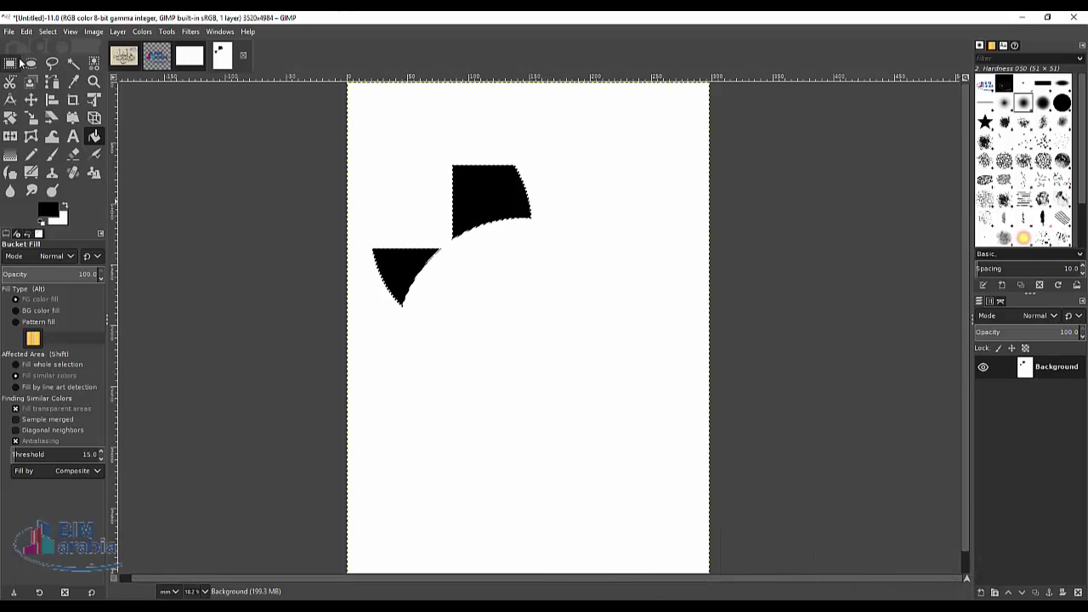
{"action": "left_click", "coordinate": [31, 63]}
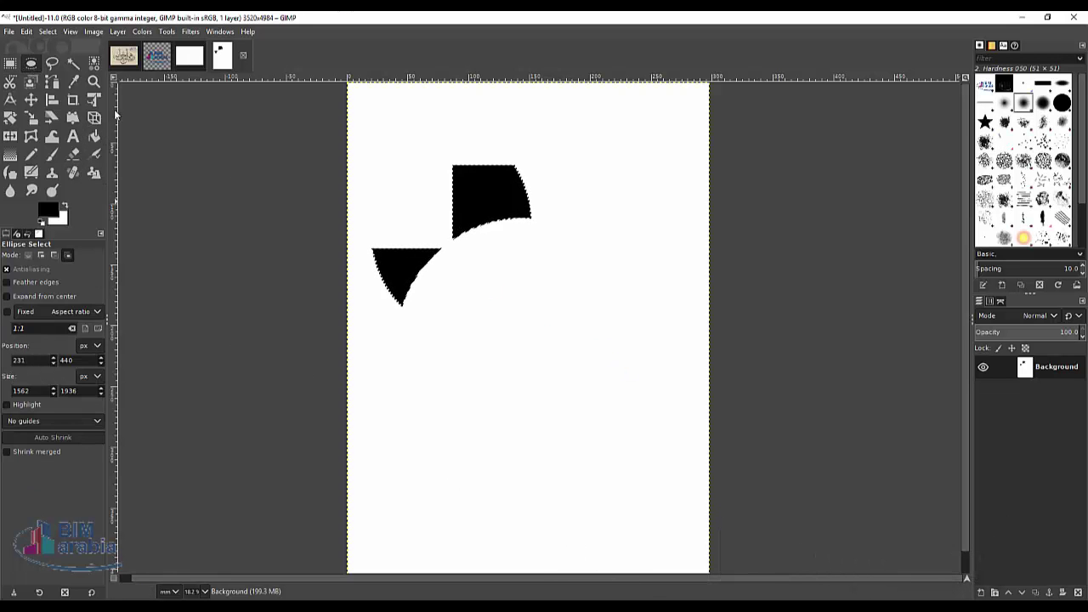
{"action": "left_click_drag", "start_coordinate": [486, 299], "coordinate": [680, 487]}
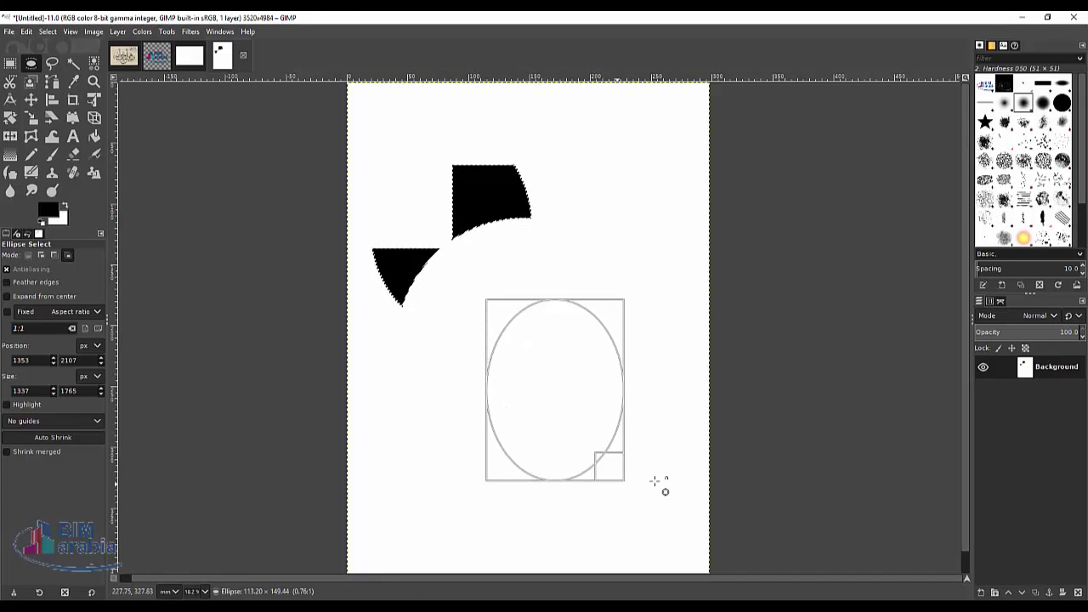
Replace the circle with a tall ellipse, then trace a freehand blob around the lower black shape.
{"action": "left_click", "coordinate": [566, 396]}
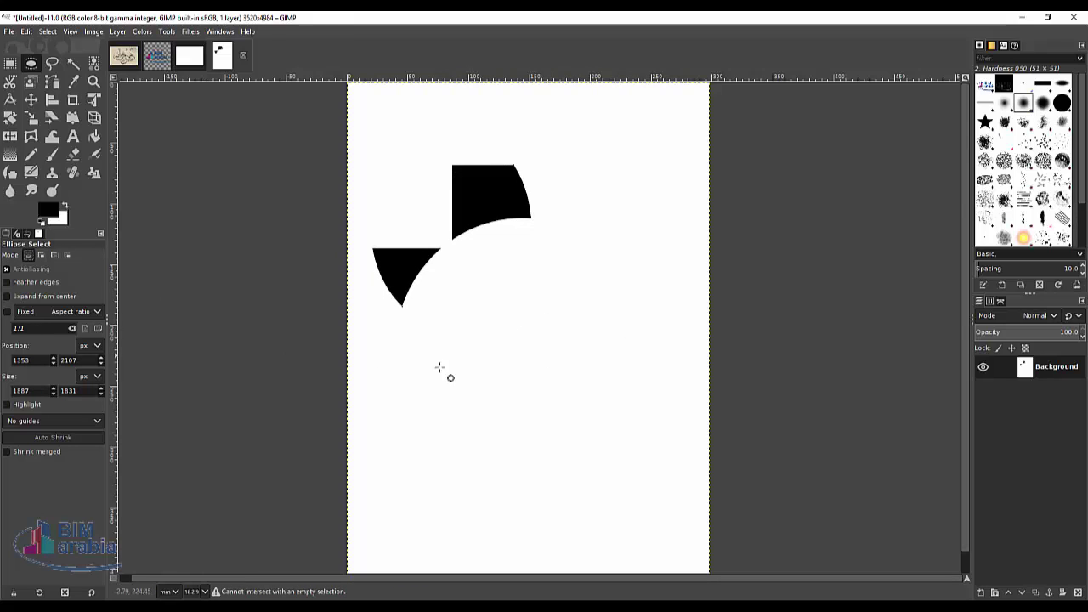
{"action": "mouse_move", "coordinate": [451, 379]}
{"action": "left_mouse_down"}
{"action": "mouse_move", "coordinate": [605, 244]}
{"action": "mouse_move", "coordinate": [643, 115]}
{"action": "left_mouse_up"}
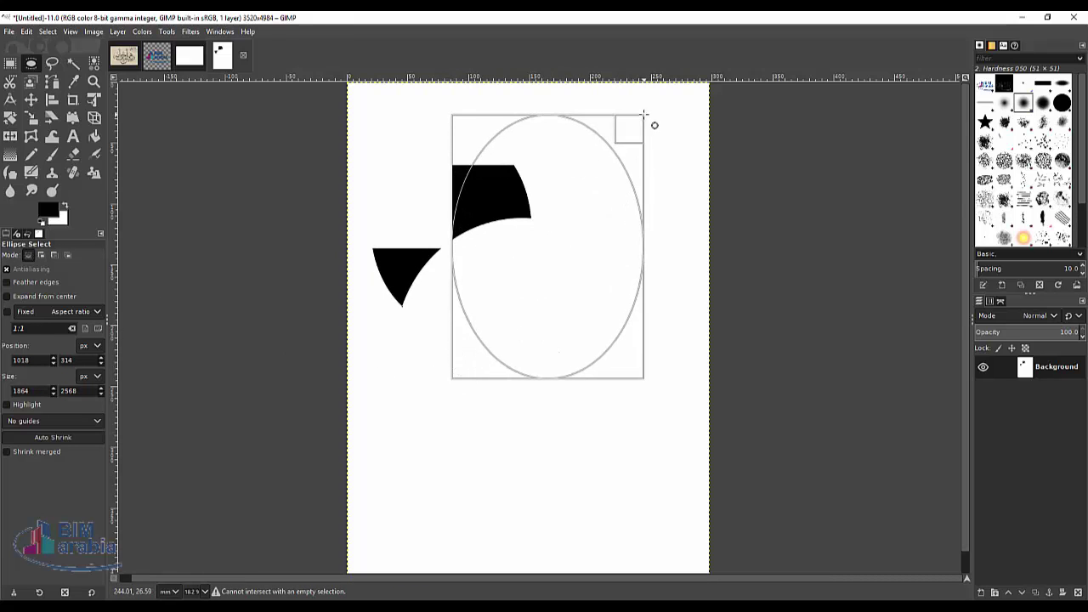
{"action": "left_click", "coordinate": [51, 63]}
{"action": "mouse_move", "coordinate": [390, 232]}
{"action": "left_mouse_down"}
{"action": "mouse_move", "coordinate": [429, 321]}
{"action": "mouse_move", "coordinate": [350, 313]}
{"action": "mouse_move", "coordinate": [367, 243]}
{"action": "mouse_move", "coordinate": [383, 231]}
{"action": "mouse_move", "coordinate": [357, 363]}
{"action": "left_mouse_up"}
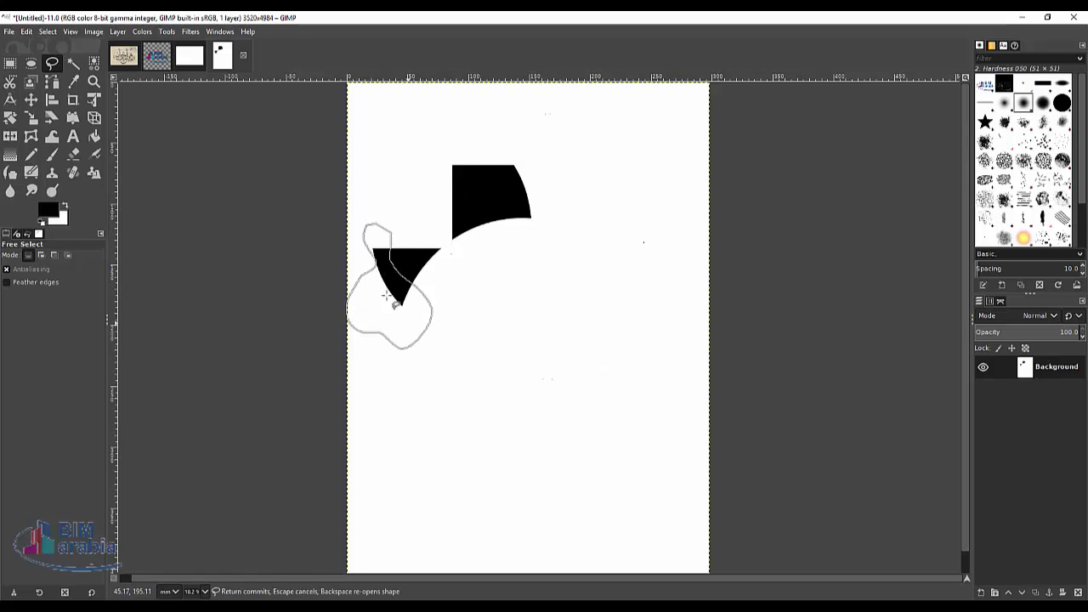
Close and commit the freehand blob, then fill it with the orange Pine pattern.
{"action": "left_click", "coordinate": [390, 232]}
{"action": "key", "text": "Return"}
{"action": "left_click", "coordinate": [96, 136]}
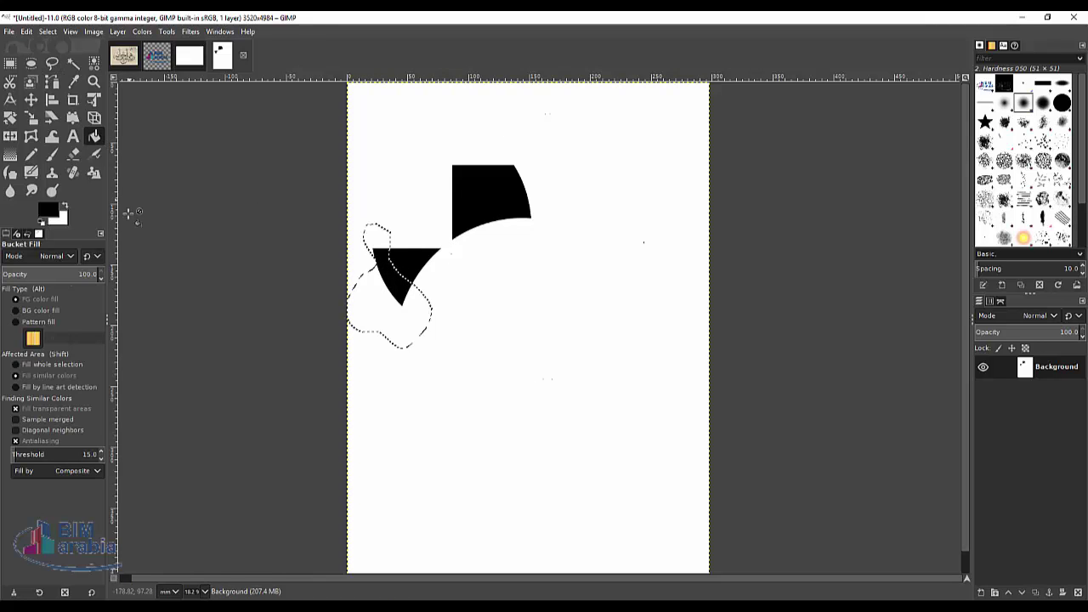
{"action": "left_click", "coordinate": [371, 316]}
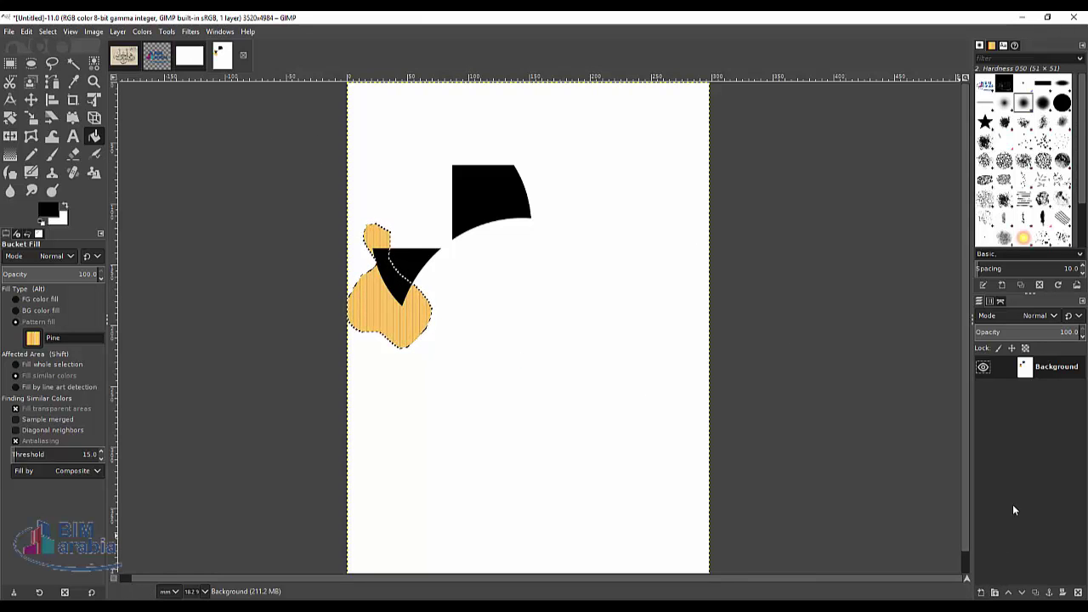
{"action": "left_click", "coordinate": [982, 593]}
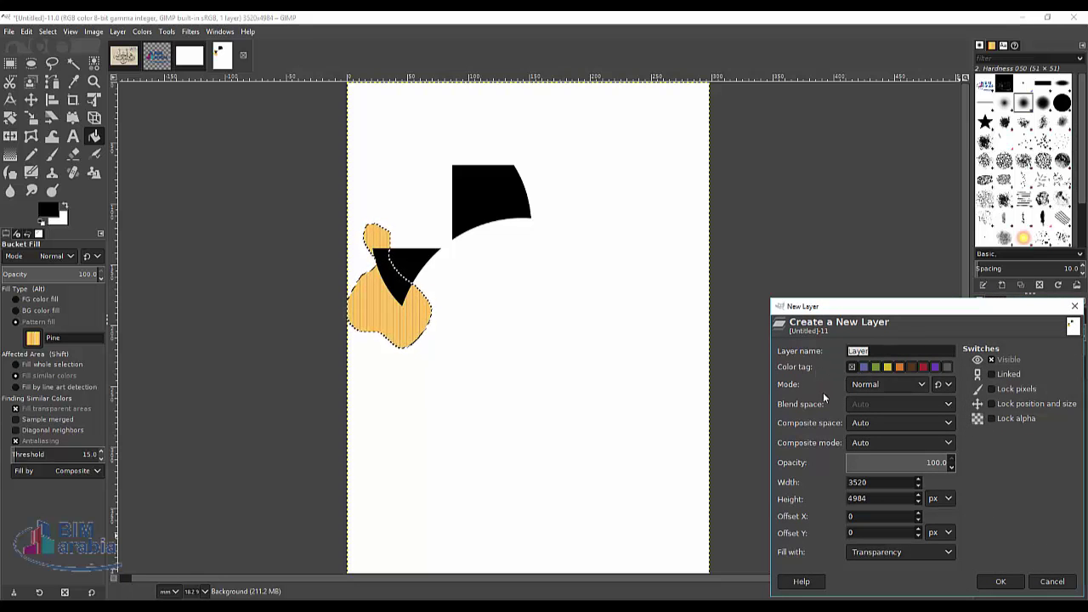
Add a new transparent layer in Normal mode.
{"action": "left_click", "coordinate": [924, 385]}
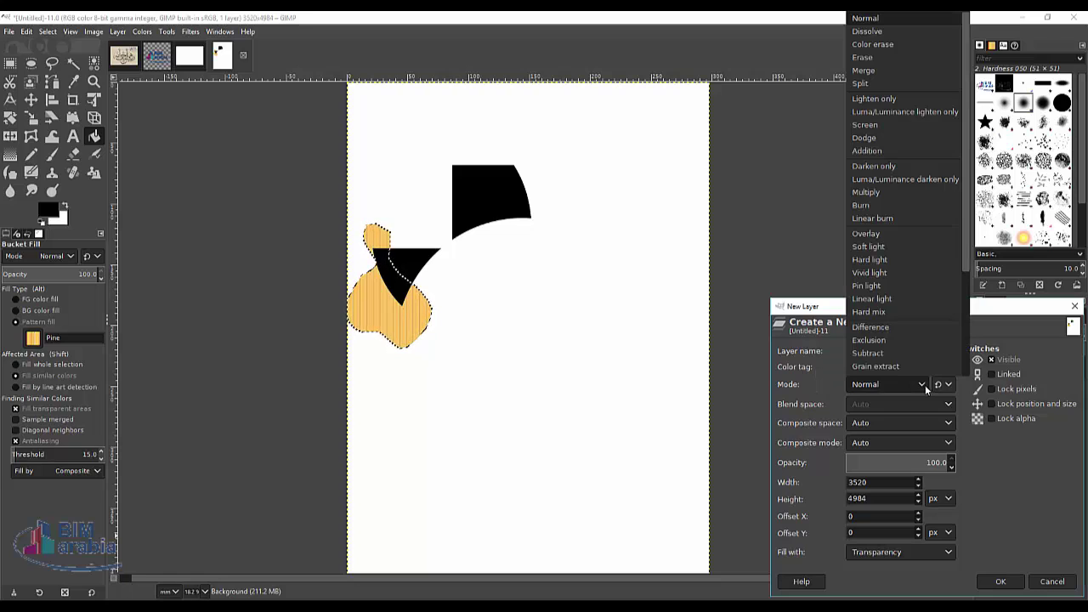
{"action": "left_click", "coordinate": [925, 388]}
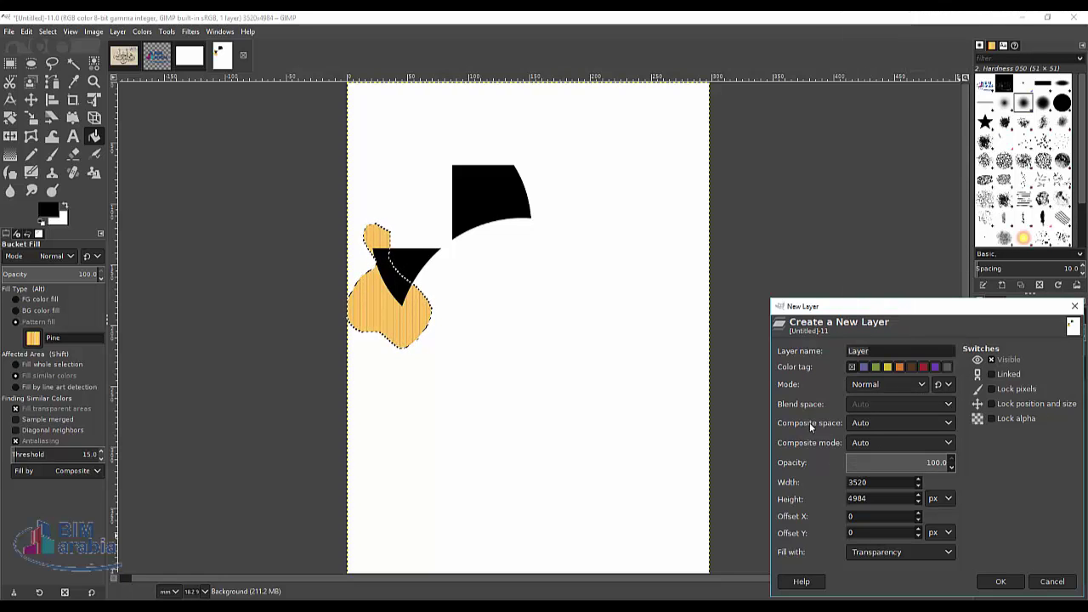
{"action": "left_click", "coordinate": [1001, 582]}
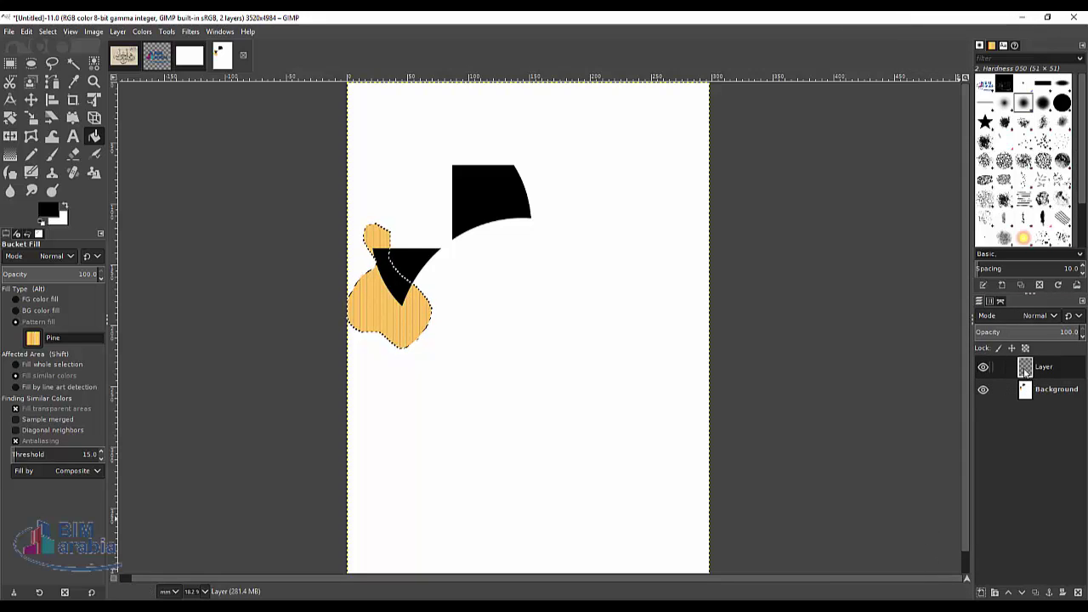
Make the top Layer active and clear the selection with Select > None.
{"action": "left_click", "coordinate": [1044, 391]}
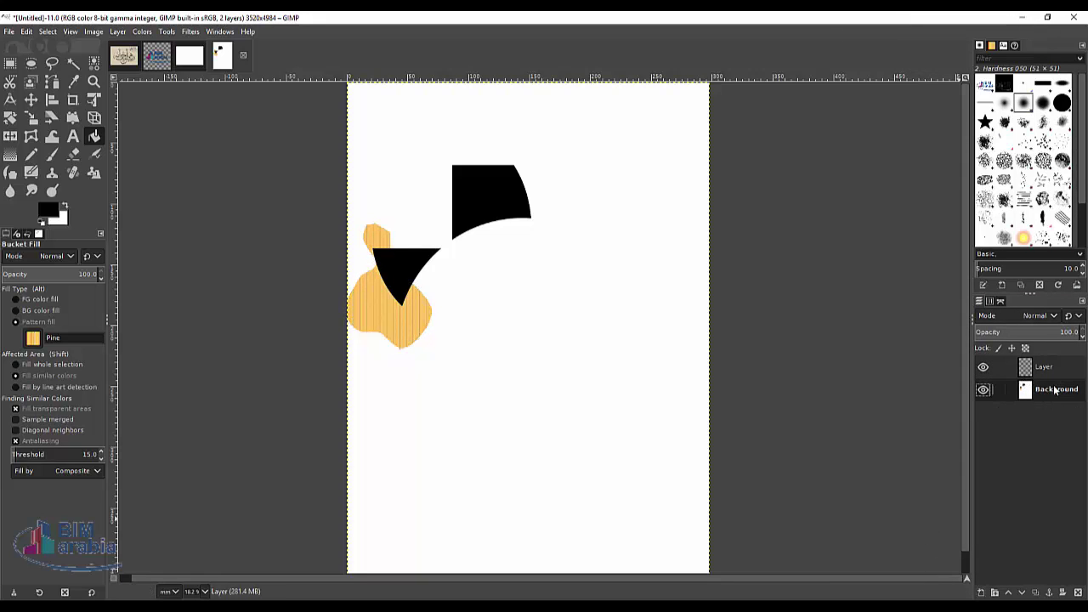
{"action": "left_click", "coordinate": [1050, 366]}
{"action": "left_click", "coordinate": [1058, 390]}
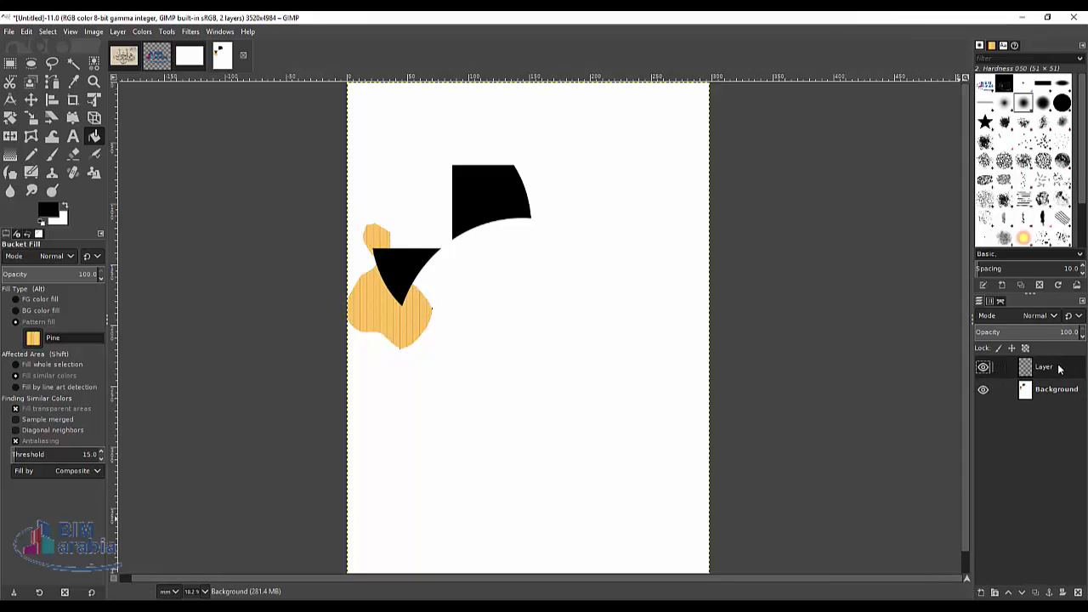
{"action": "left_click", "coordinate": [1050, 366]}
{"action": "left_click", "coordinate": [1054, 389]}
{"action": "left_click", "coordinate": [1050, 366]}
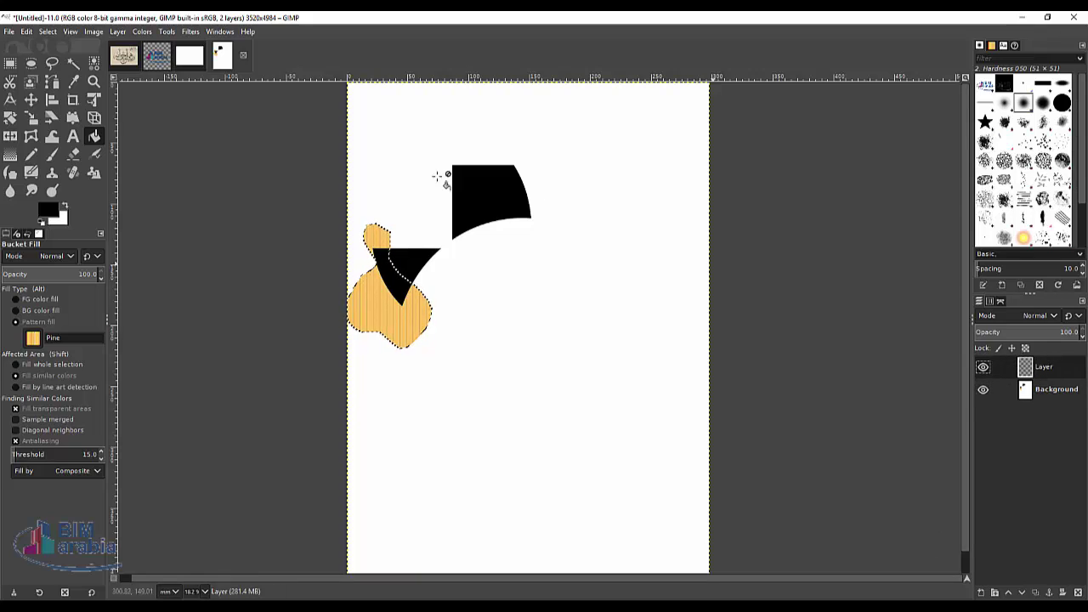
{"action": "left_click", "coordinate": [48, 32]}
{"action": "left_click", "coordinate": [64, 52]}
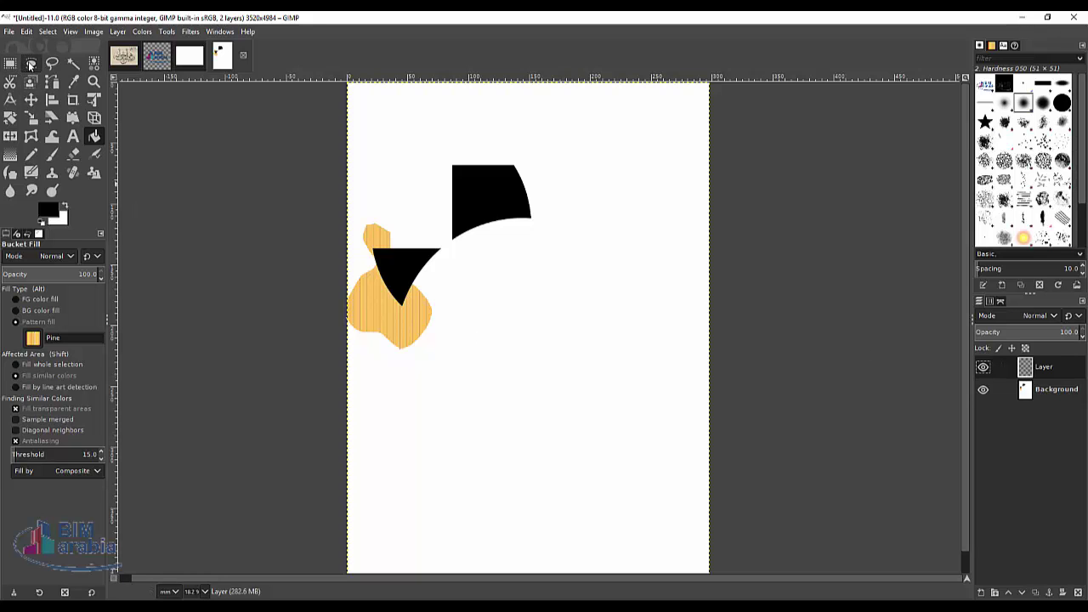
Select a large circle on the right side of the page, overlapping the upper black shape.
{"action": "left_click", "coordinate": [31, 63]}
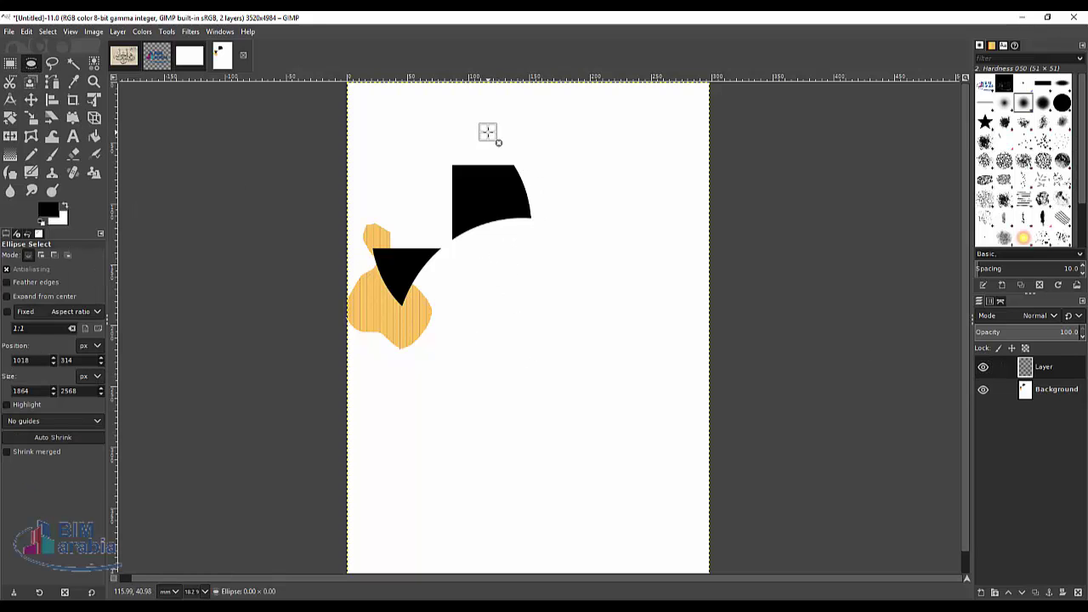
{"action": "mouse_move", "coordinate": [488, 132]}
{"action": "left_mouse_down"}
{"action": "mouse_move", "coordinate": [670, 363]}
{"action": "mouse_move", "coordinate": [692, 352]}
{"action": "left_mouse_up"}
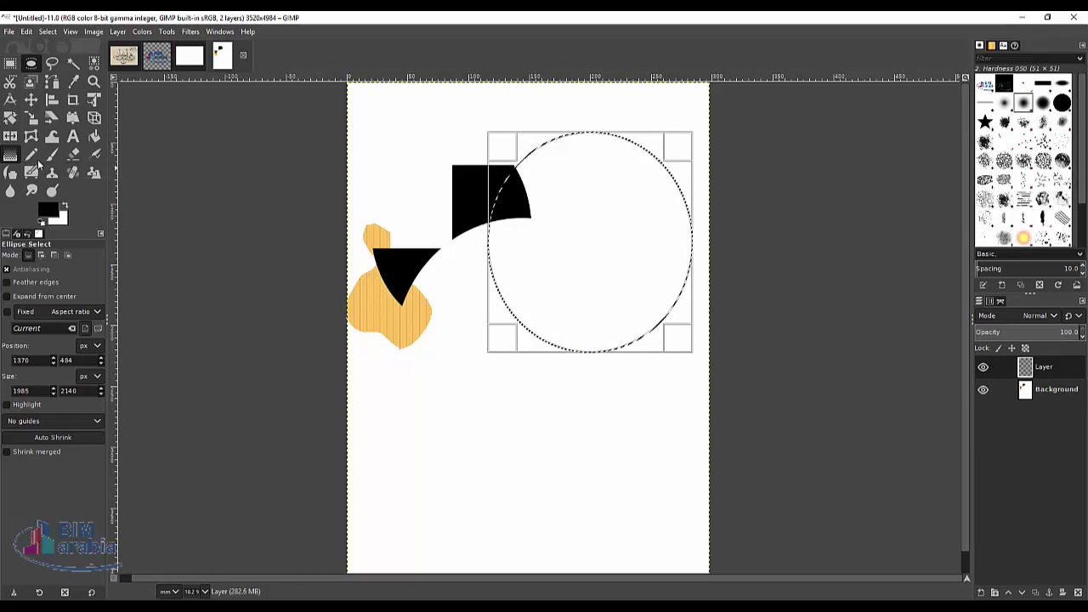
{"action": "left_click", "coordinate": [10, 155]}
Fill the circle top-to-bottom with the Abstract 1 gradient, adjusting stops for a purple bottom band.
{"action": "left_click", "coordinate": [29, 297]}
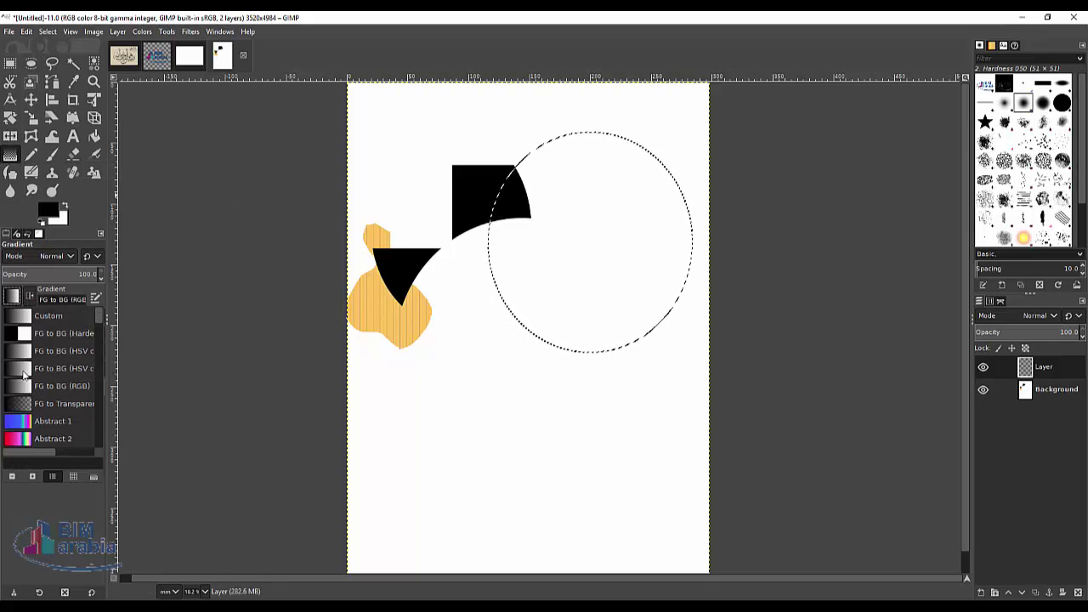
{"action": "left_click", "coordinate": [34, 417]}
{"action": "left_click_drag", "start_coordinate": [573, 150], "coordinate": [604, 389]}
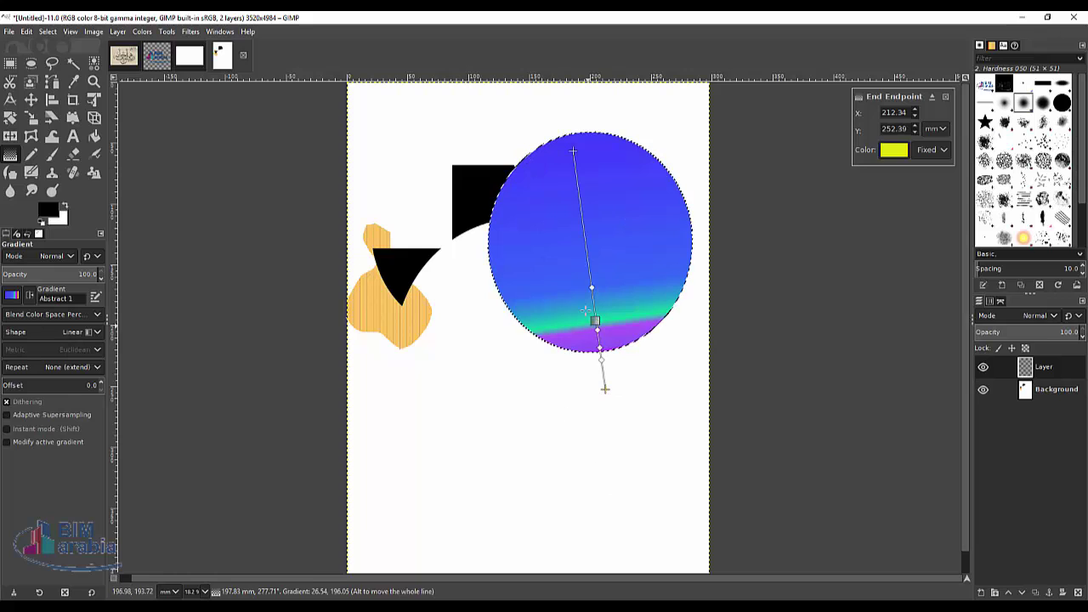
{"action": "left_click_drag", "start_coordinate": [586, 247], "coordinate": [579, 205]}
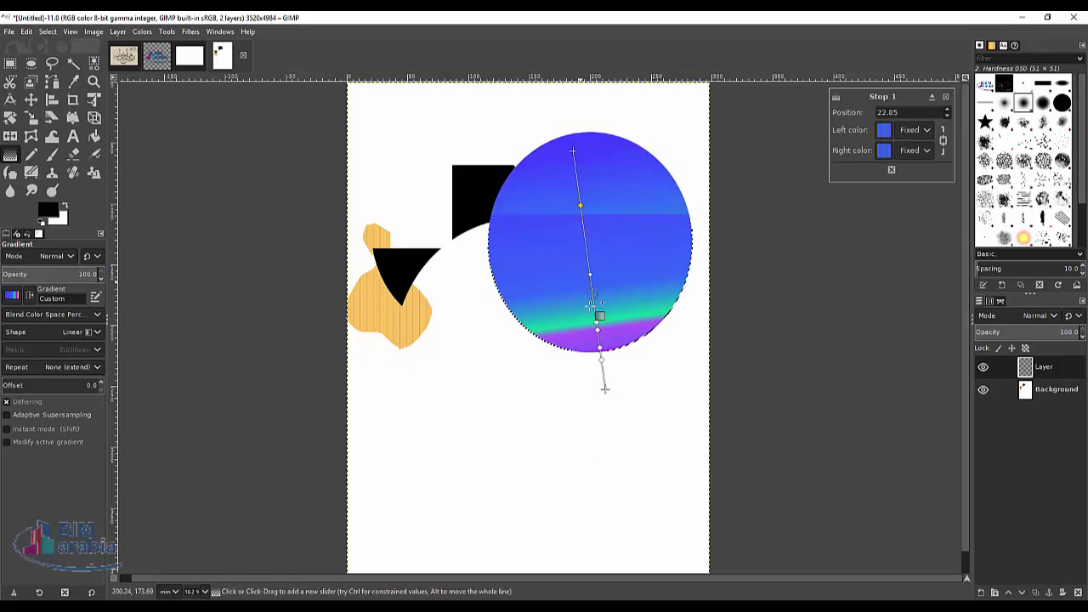
{"action": "left_click", "coordinate": [596, 322]}
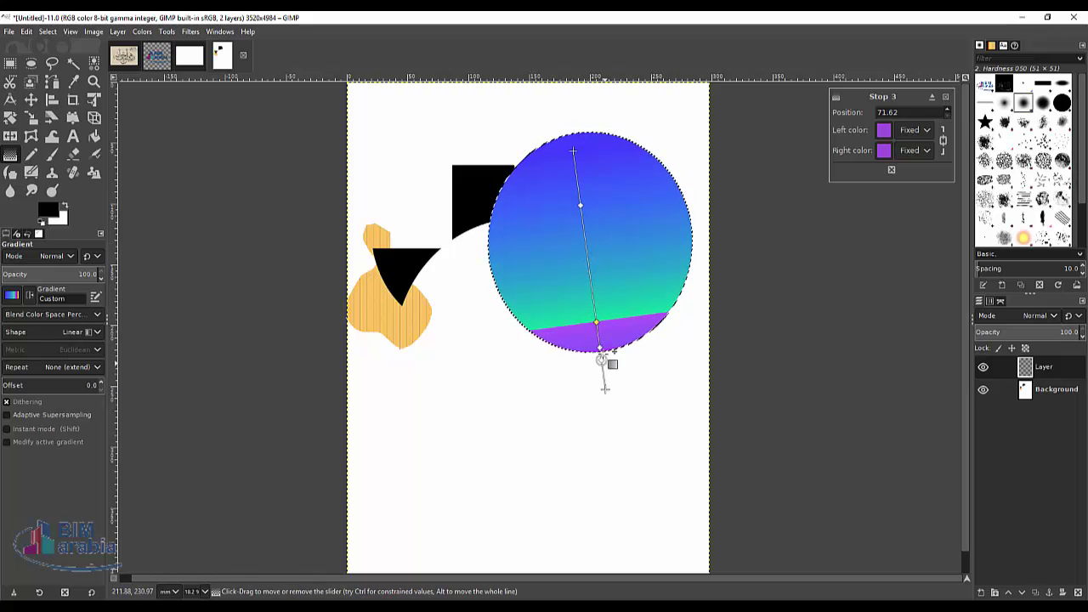
{"action": "key", "text": "Return"}
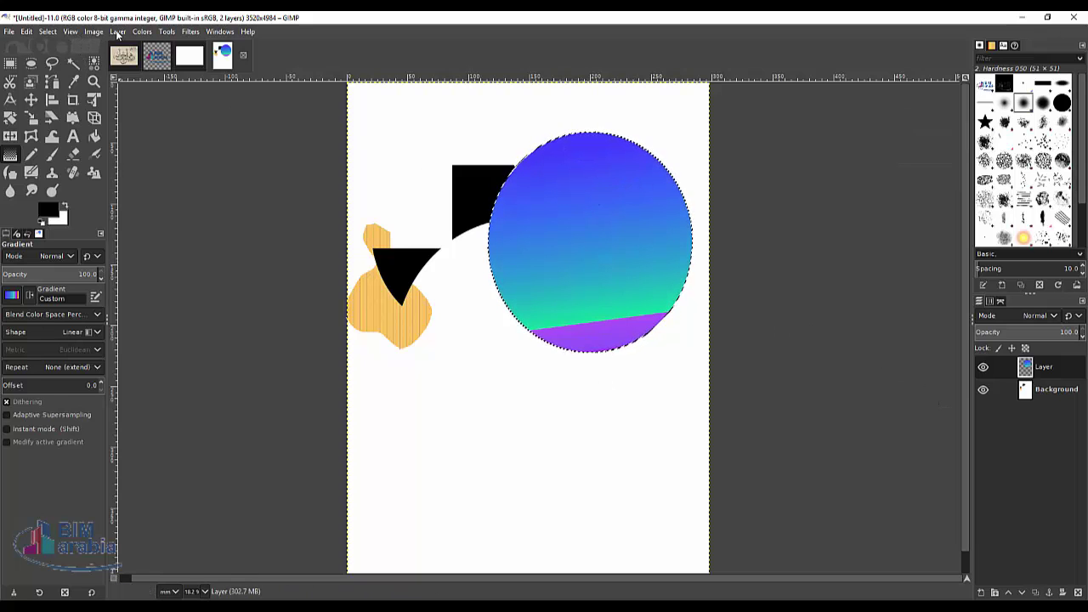
{"action": "left_click", "coordinate": [51, 34]}
{"action": "left_click", "coordinate": [56, 46]}
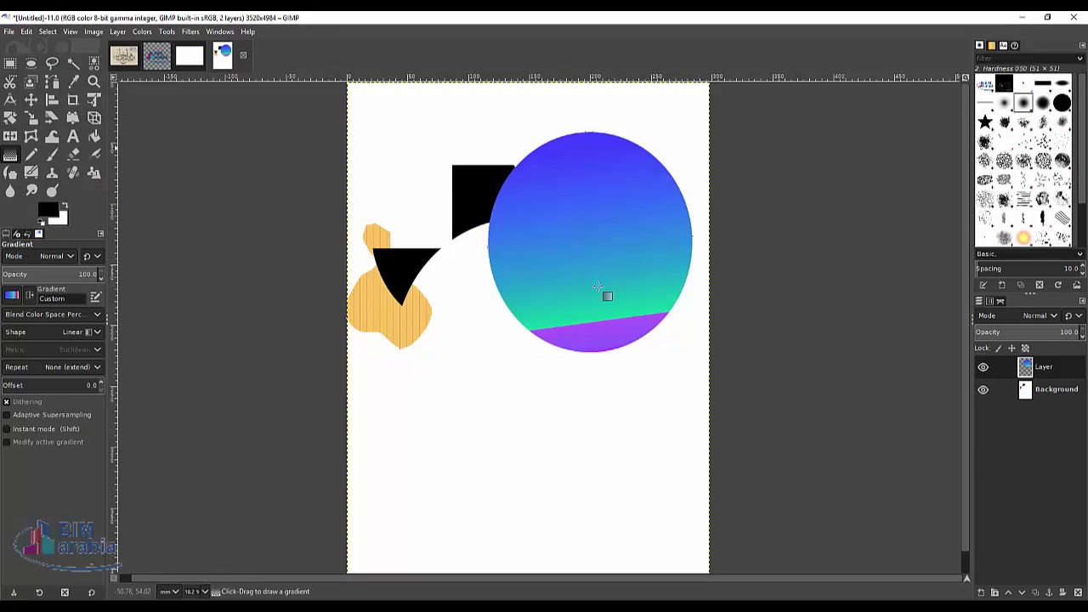
{"action": "left_click", "coordinate": [983, 367]}
{"action": "left_click", "coordinate": [982, 367]}
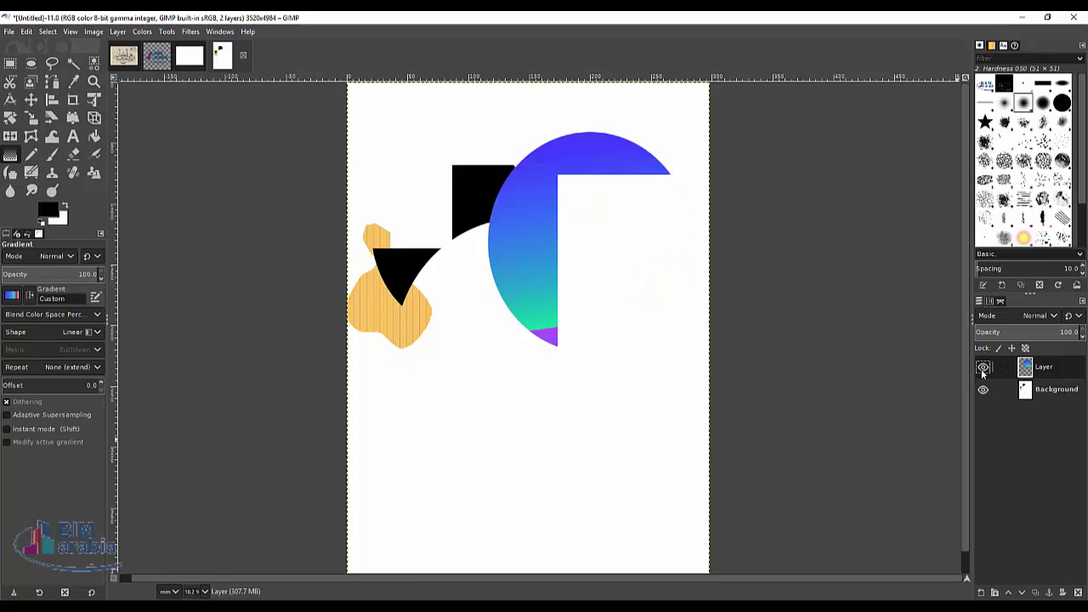
{"action": "left_click", "coordinate": [983, 388]}
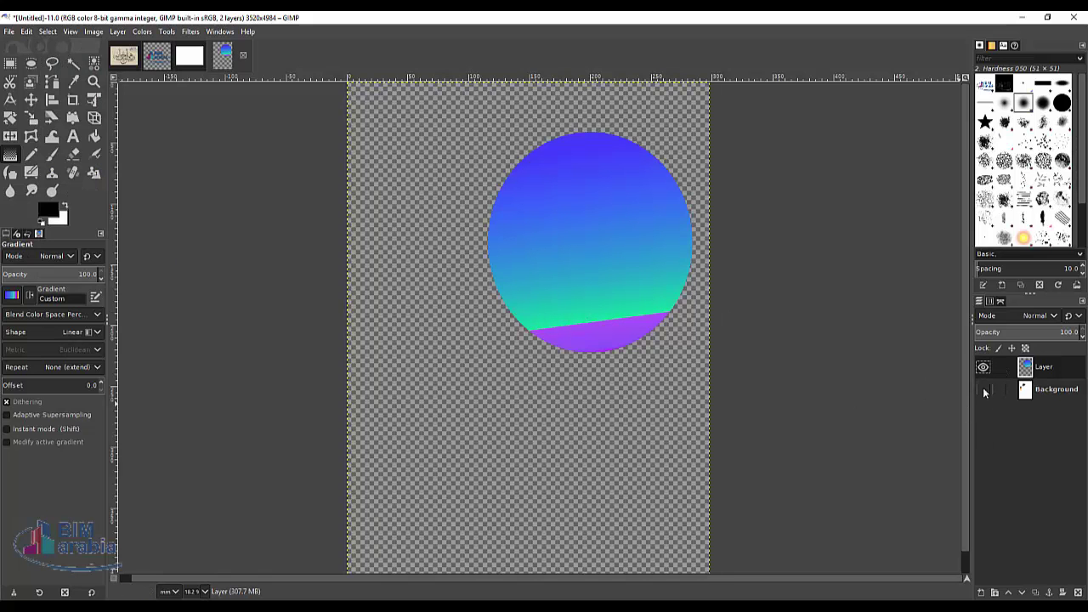
{"action": "left_click", "coordinate": [982, 388]}
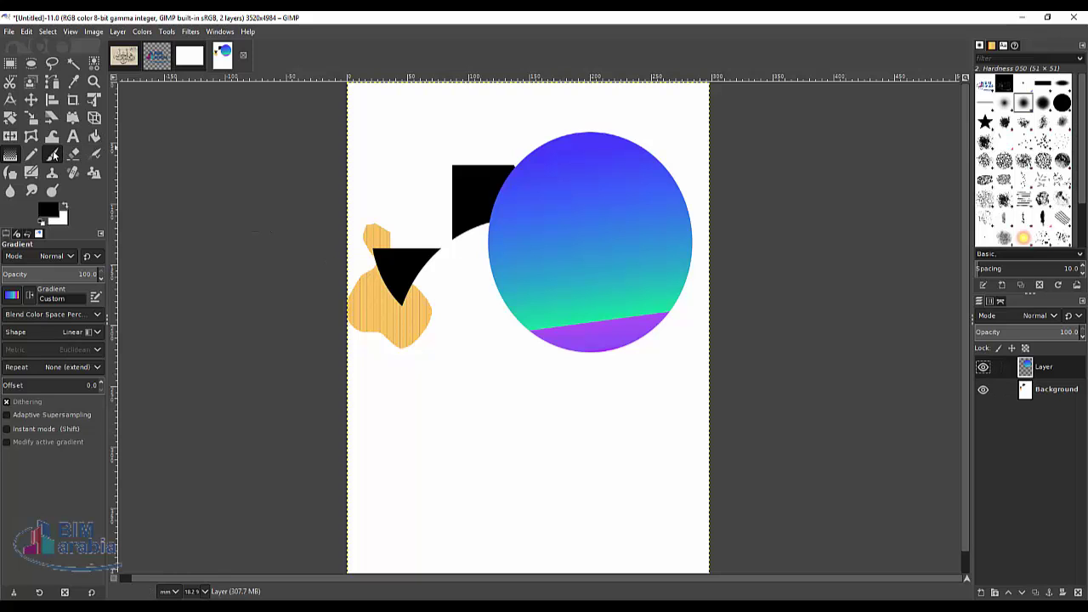
{"action": "left_click", "coordinate": [52, 154]}
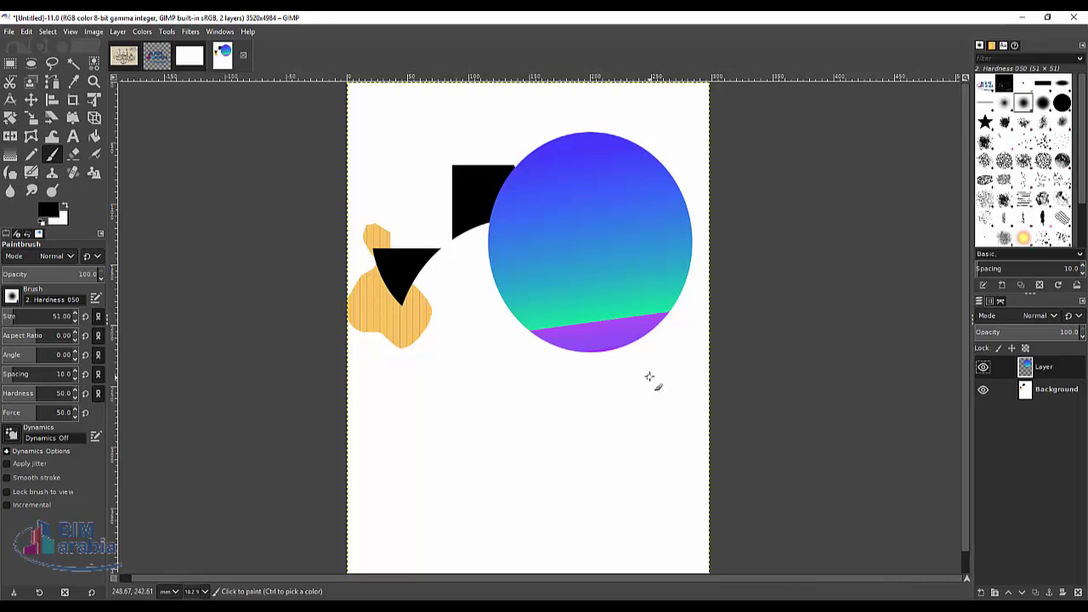
Paint a thin black squiggle, a thick size-391 curve, and aspect-ratio -8 streaky zigzags.
{"action": "left_click_drag", "start_coordinate": [501, 470], "coordinate": [478, 414]}
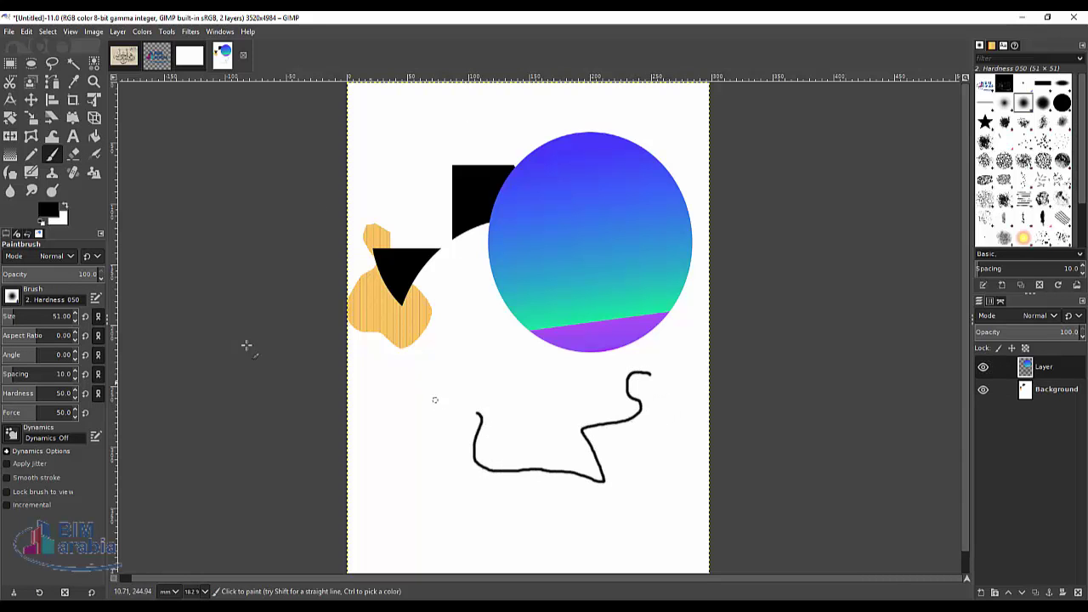
{"action": "left_click", "coordinate": [44, 315]}
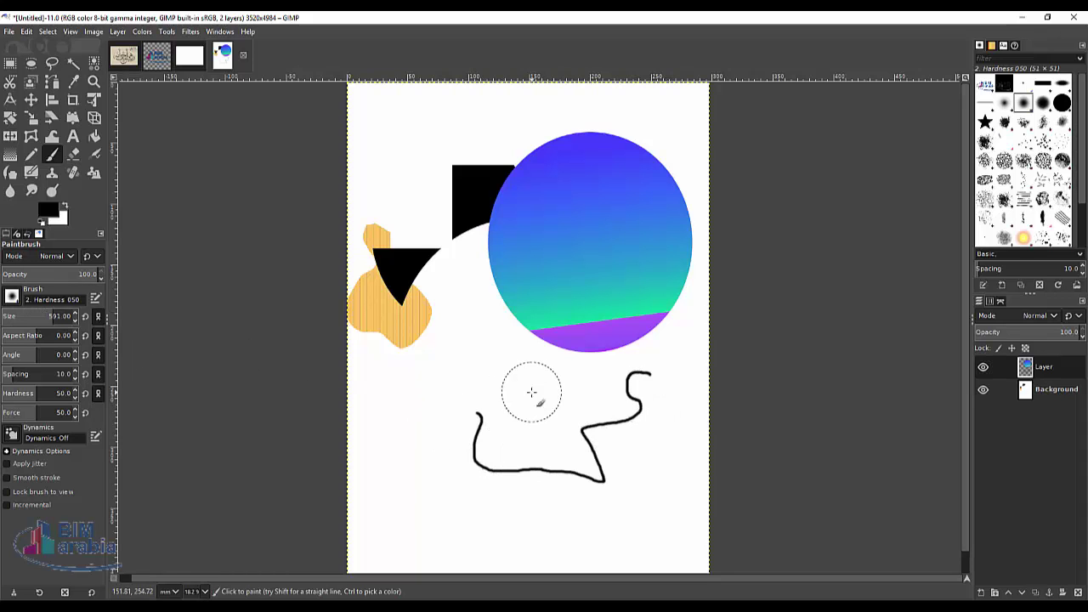
{"action": "left_click_drag", "start_coordinate": [535, 391], "coordinate": [468, 513]}
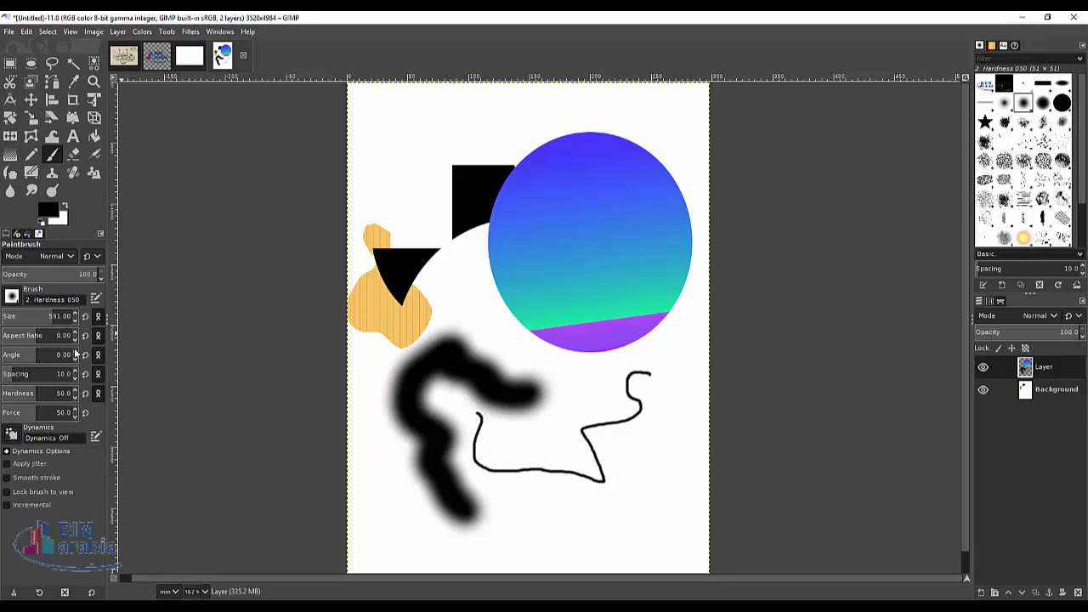
{"action": "left_click", "coordinate": [24, 334]}
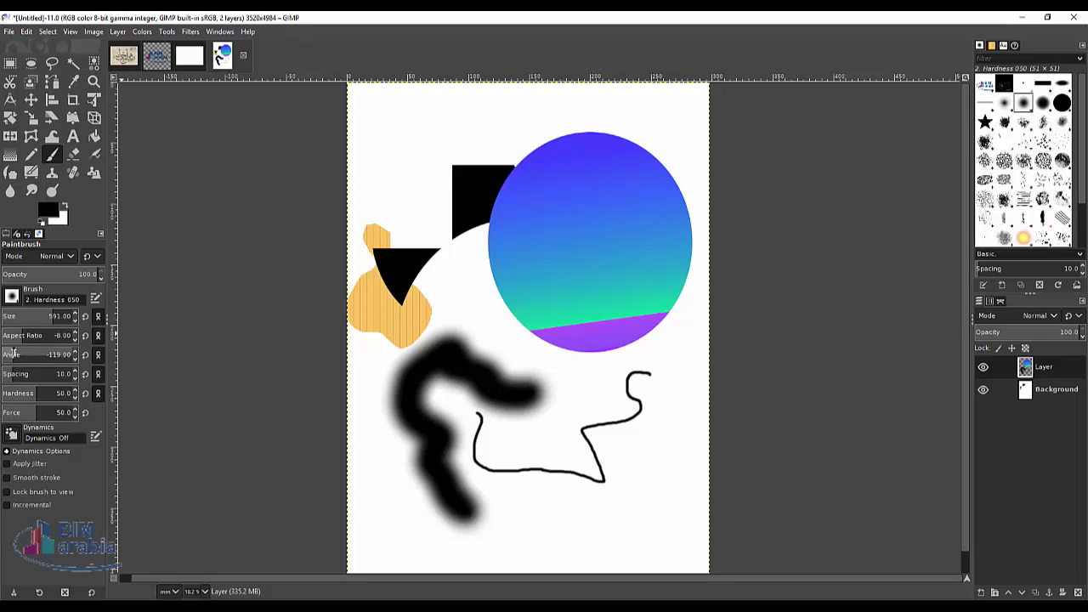
{"action": "mouse_move", "coordinate": [416, 115]}
{"action": "left_mouse_down"}
{"action": "mouse_move", "coordinate": [568, 115]}
{"action": "mouse_move", "coordinate": [583, 315]}
{"action": "mouse_move", "coordinate": [551, 363]}
{"action": "left_mouse_up"}
Add a new layer, Layer #1, paint a long diagonal streak across the circle, and select the Star brush.
{"action": "left_click", "coordinate": [982, 593]}
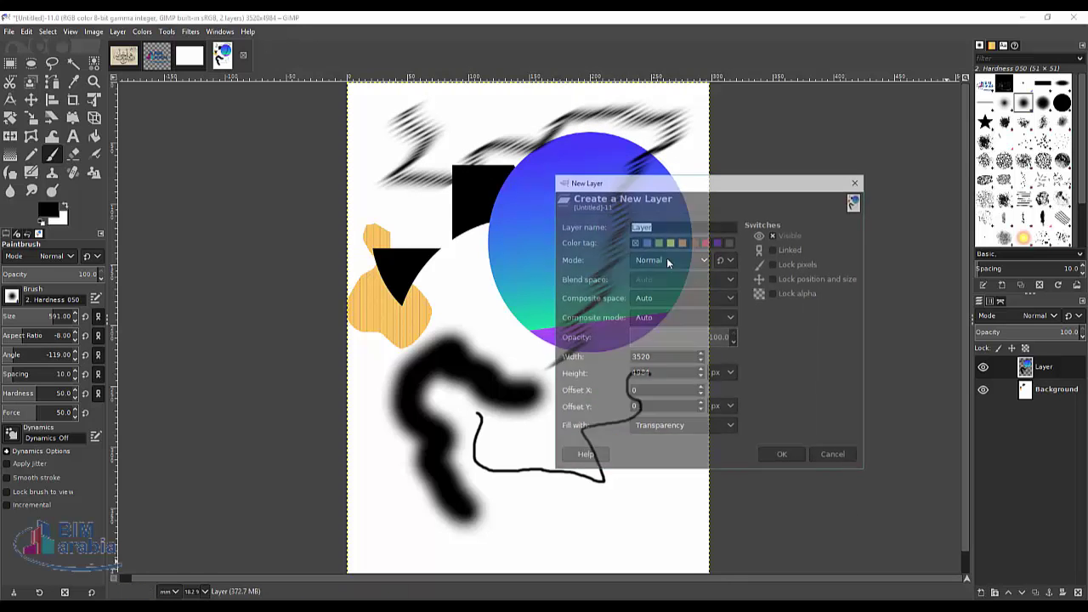
{"action": "left_click", "coordinate": [786, 458]}
{"action": "left_click_drag", "start_coordinate": [690, 202], "coordinate": [476, 450]}
{"action": "left_click", "coordinate": [1023, 125]}
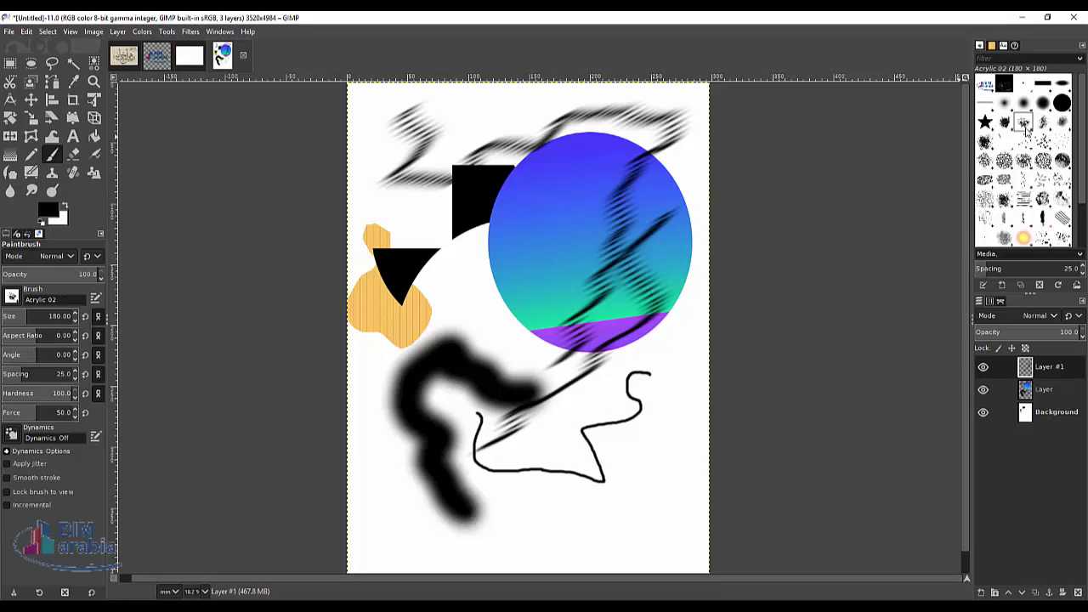
{"action": "left_click", "coordinate": [985, 122]}
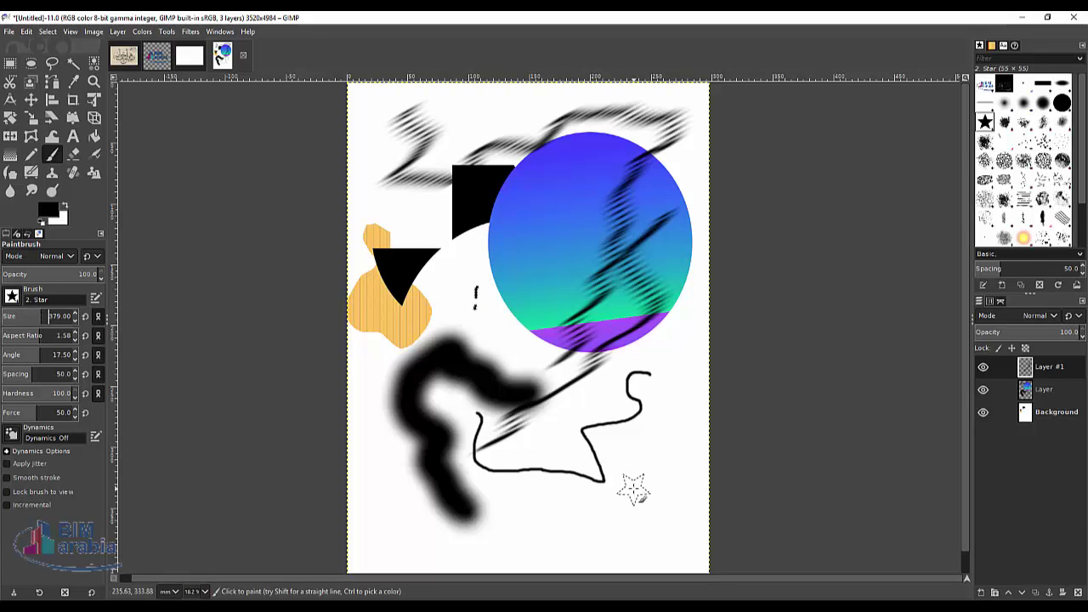
Paint three size-379 star-brush chains: lower middle into the circle, across the top, and down from upper left.
{"action": "mouse_move", "coordinate": [574, 523]}
{"action": "left_mouse_down"}
{"action": "mouse_move", "coordinate": [522, 516]}
{"action": "mouse_move", "coordinate": [461, 481]}
{"action": "mouse_move", "coordinate": [569, 378]}
{"action": "mouse_move", "coordinate": [550, 236]}
{"action": "left_mouse_up"}
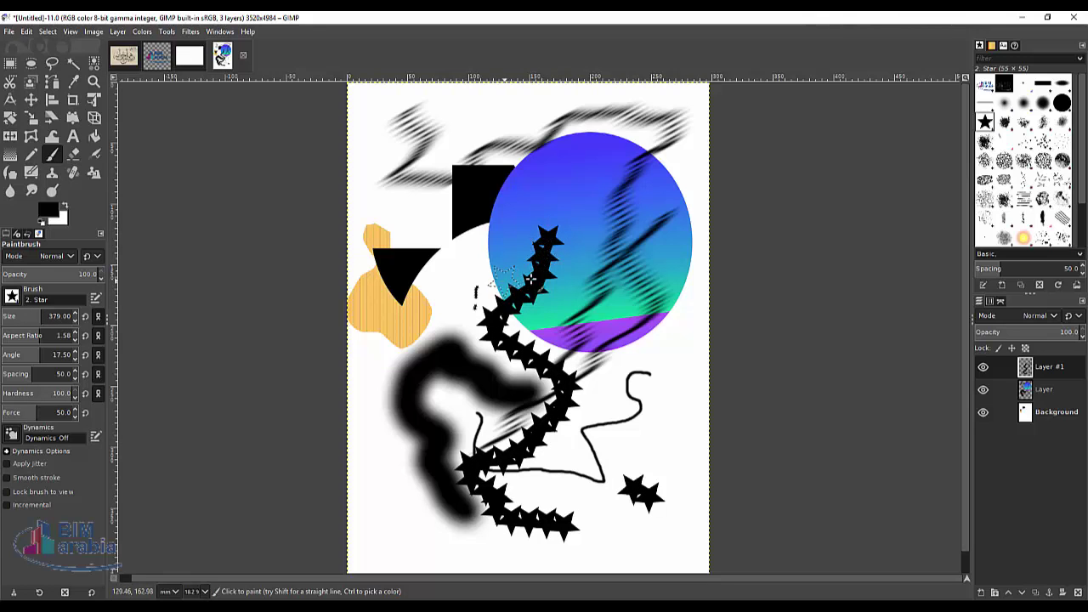
{"action": "left_click_drag", "start_coordinate": [395, 155], "coordinate": [595, 100]}
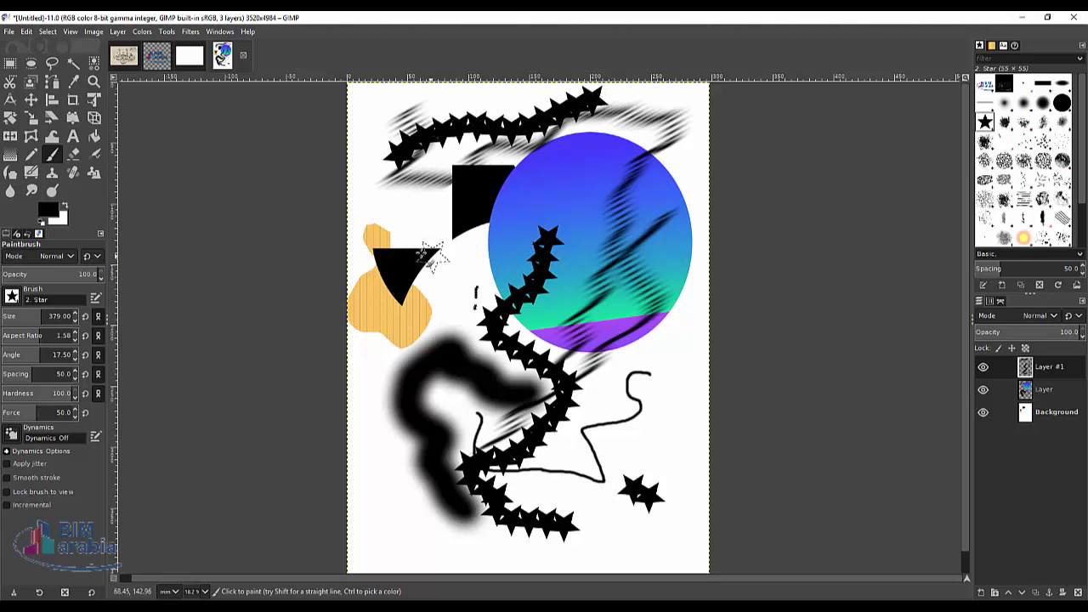
{"action": "mouse_move", "coordinate": [393, 202]}
{"action": "left_mouse_down"}
{"action": "mouse_move", "coordinate": [425, 234]}
{"action": "mouse_move", "coordinate": [464, 313]}
{"action": "left_mouse_up"}
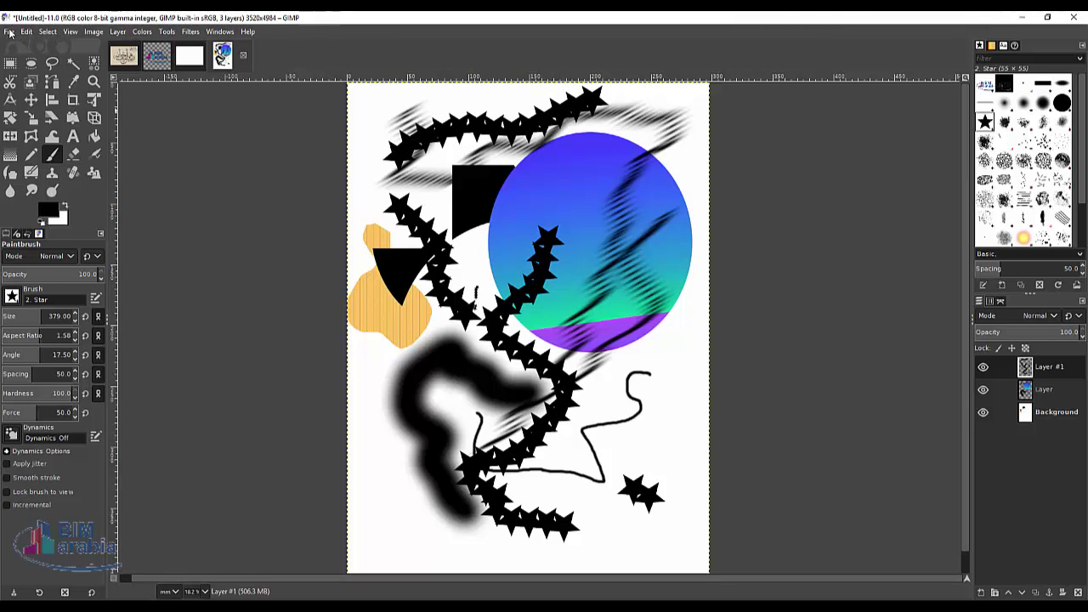
{"action": "left_click", "coordinate": [10, 33]}
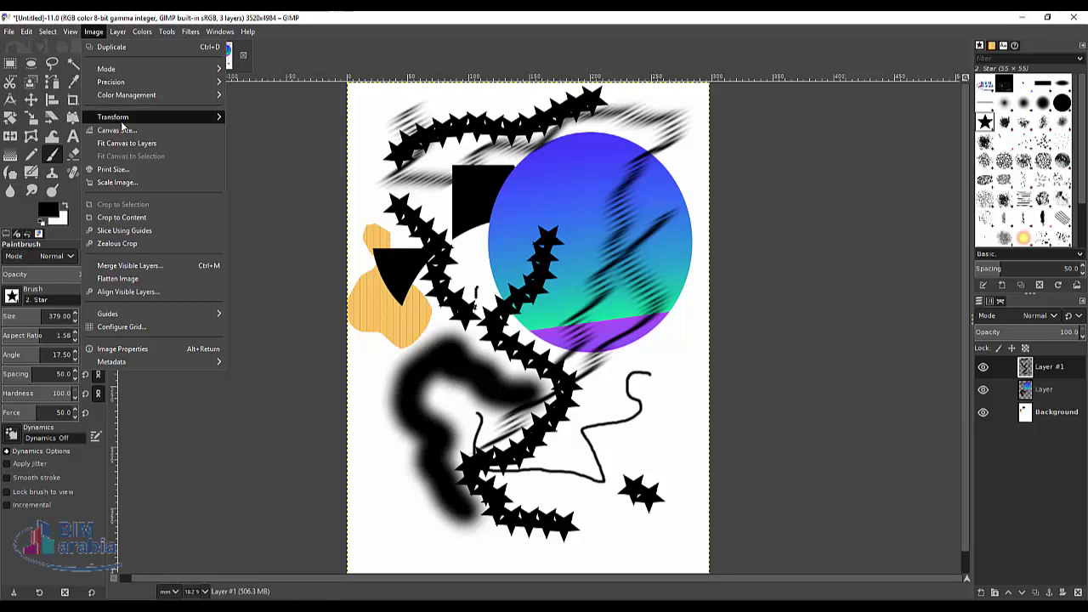
{"action": "mouse_move", "coordinate": [117, 32]}
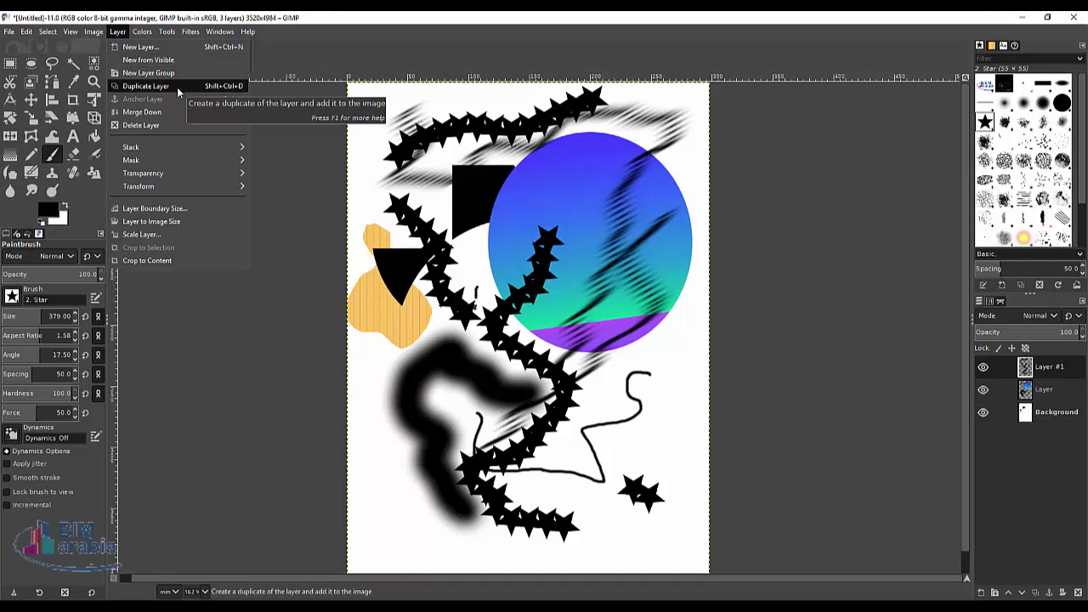
Apply a Gaussian blur of size 1.5 to Layer #1.
{"action": "left_click", "coordinate": [142, 31]}
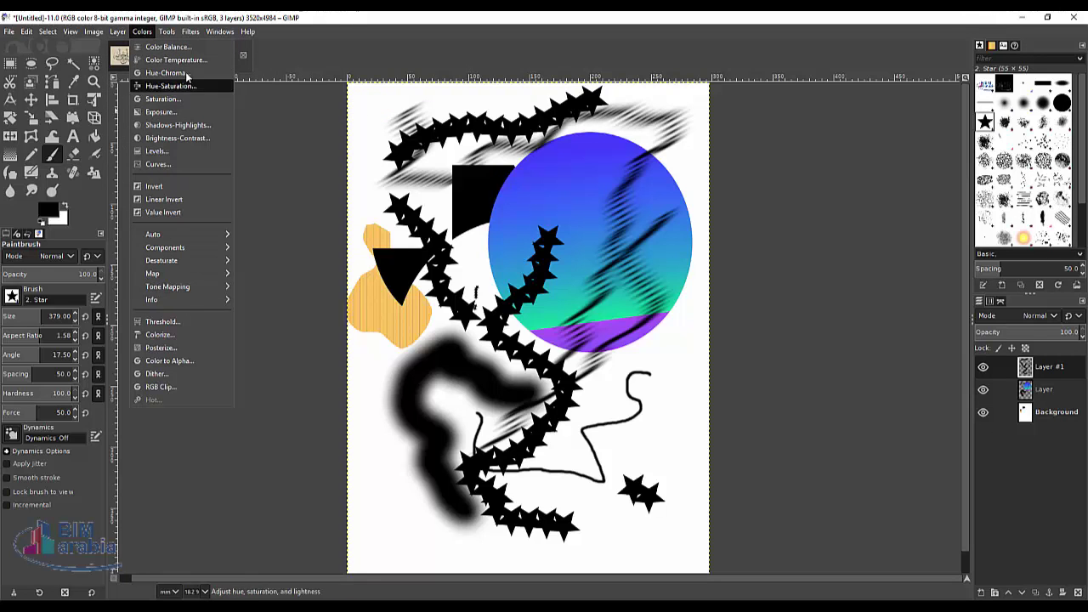
{"action": "left_click", "coordinate": [166, 32]}
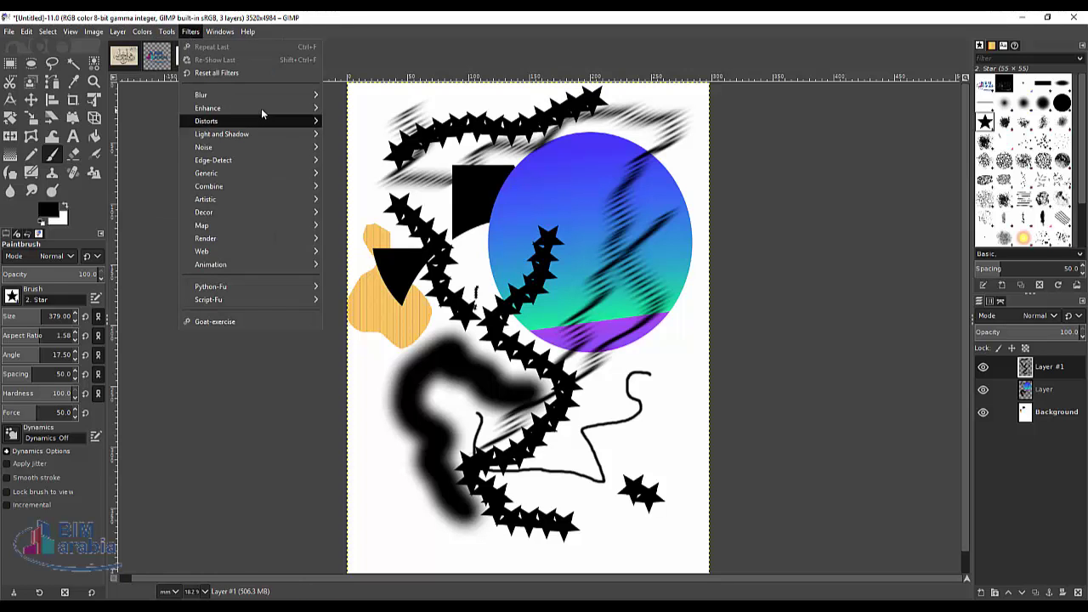
{"action": "mouse_move", "coordinate": [201, 94]}
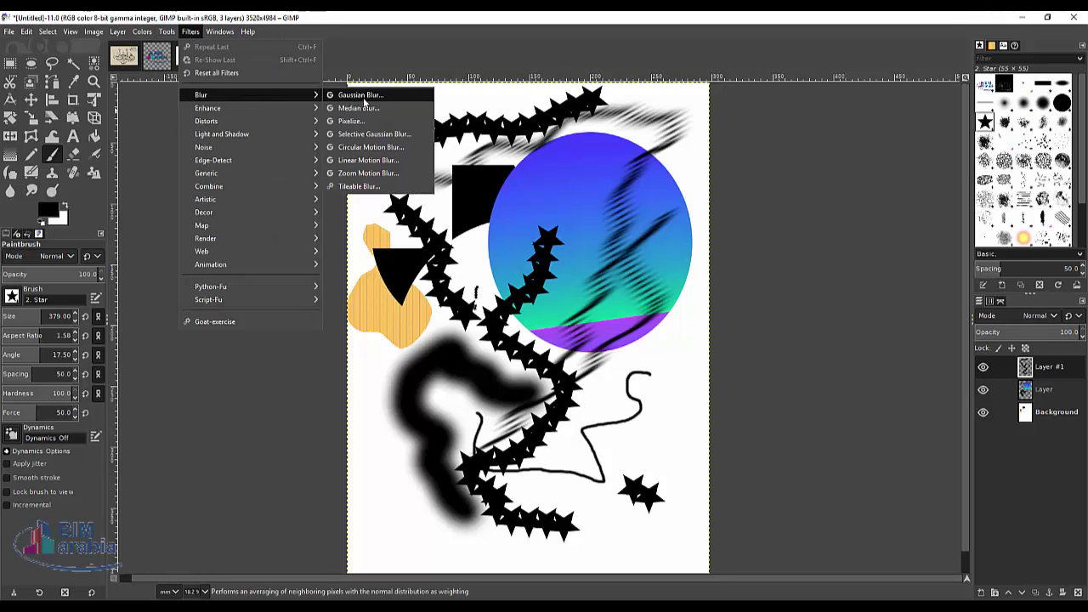
{"action": "left_click", "coordinate": [372, 100]}
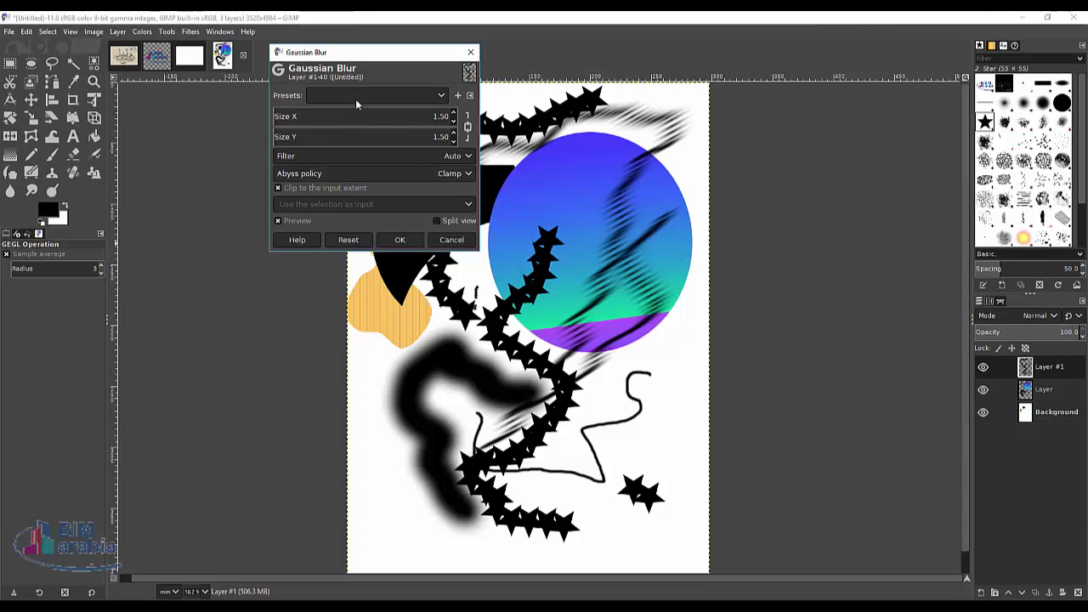
{"action": "left_click", "coordinate": [400, 240]}
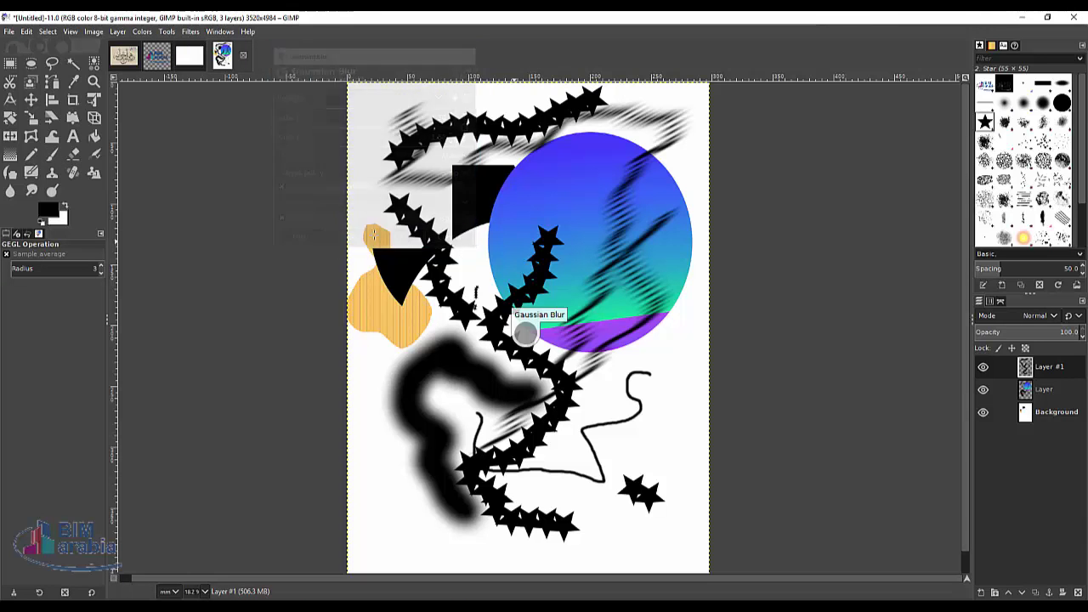
{"action": "left_click", "coordinate": [219, 33]}
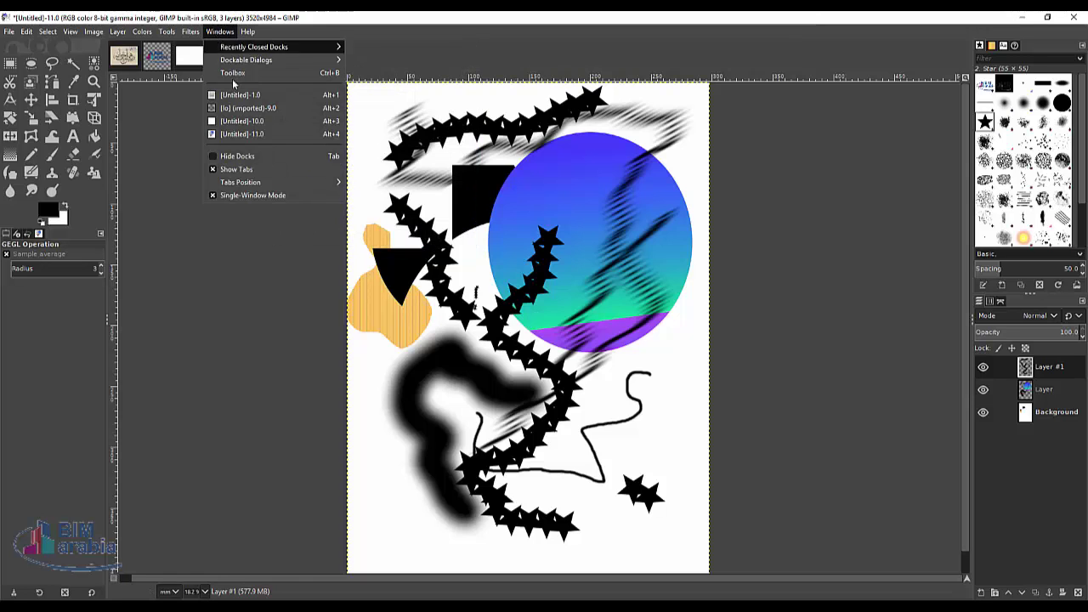